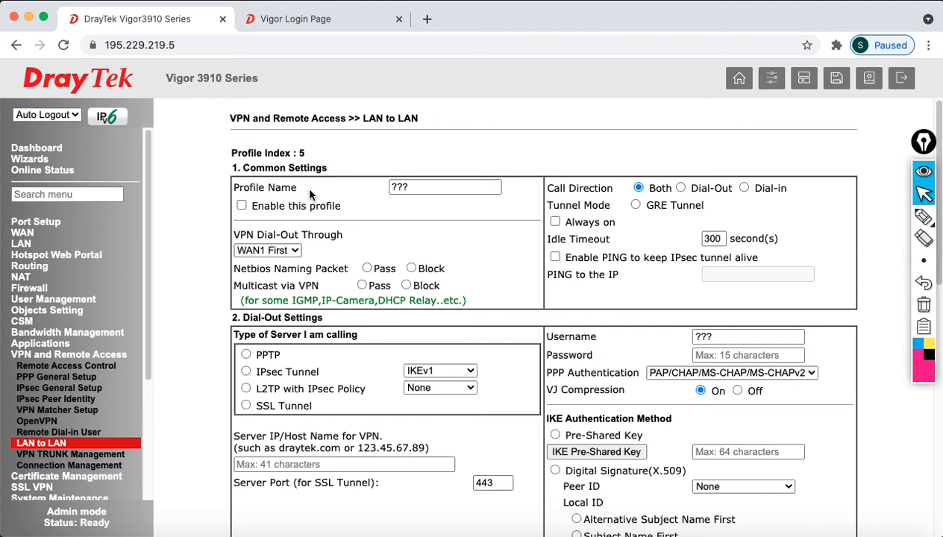
Enable profile 5, name it TO_2962PPT, set it to Dial-in, and dial out through WAN3 First
{"action": "left_click", "coordinate": [241, 205]}
{"action": "key", "text": "shift+Tab"}
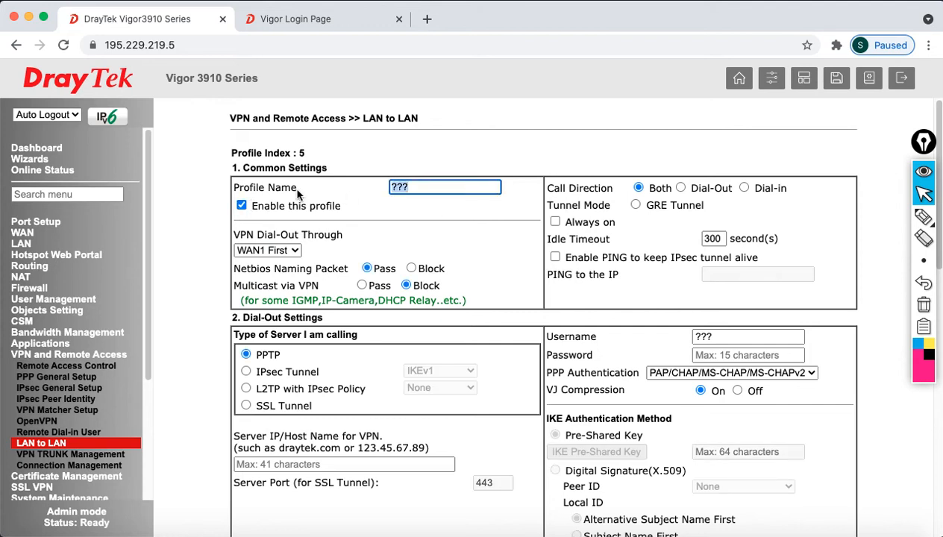
{"action": "type", "text": "TO_2"}
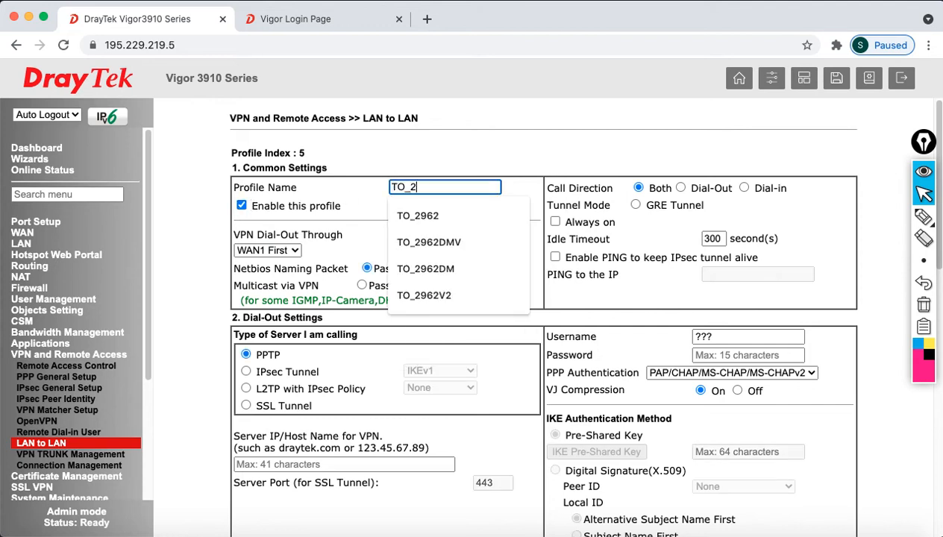
{"action": "type", "text": "962PPT"}
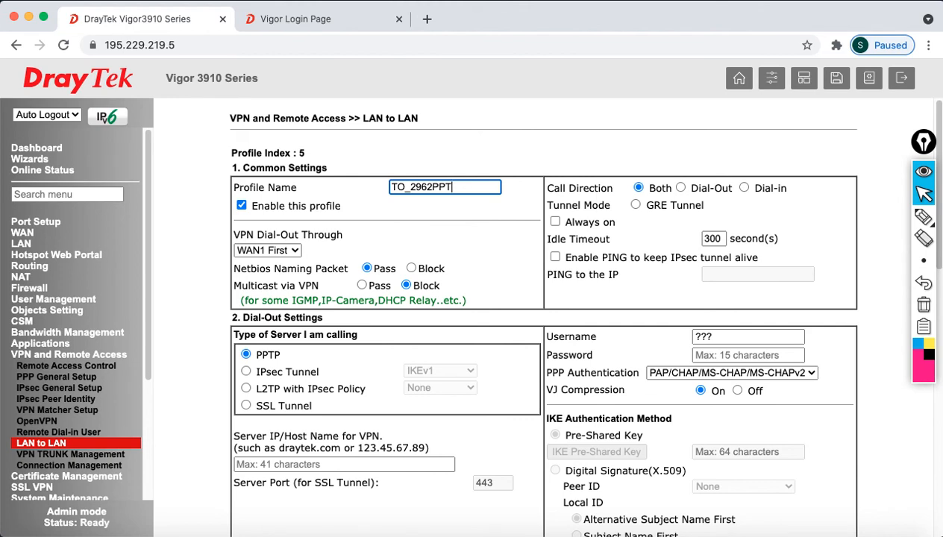
{"action": "left_click", "coordinate": [743, 189]}
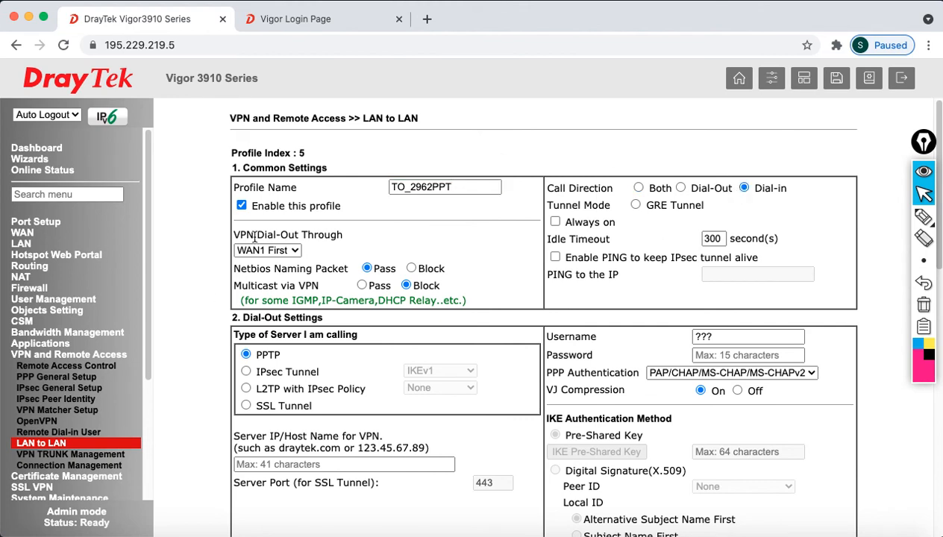
{"action": "left_click", "coordinate": [289, 252]}
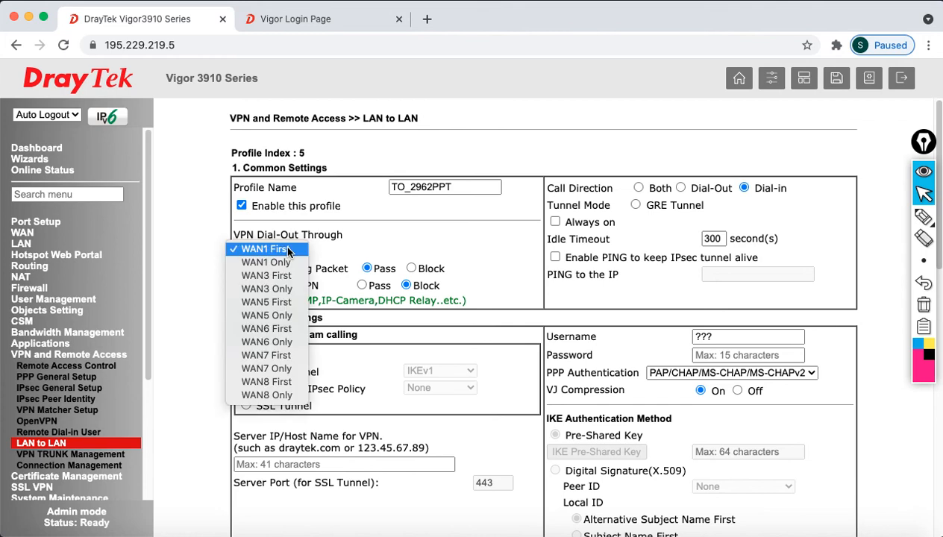
{"action": "left_click", "coordinate": [280, 273]}
{"action": "left_click", "coordinate": [397, 255]}
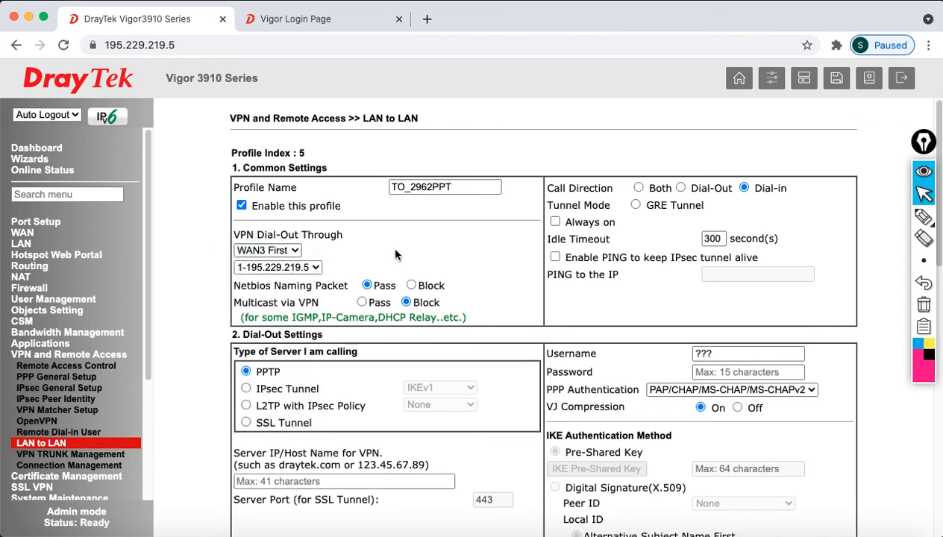
Allow only PPTP dial-in, unticking IPsec Tunnel, IPsec XAuth, L2TP with IPsec Policy and SSL Tunnel
{"action": "scroll", "coordinate": [394, 259], "scroll_direction": "down", "scroll_amount": 7}
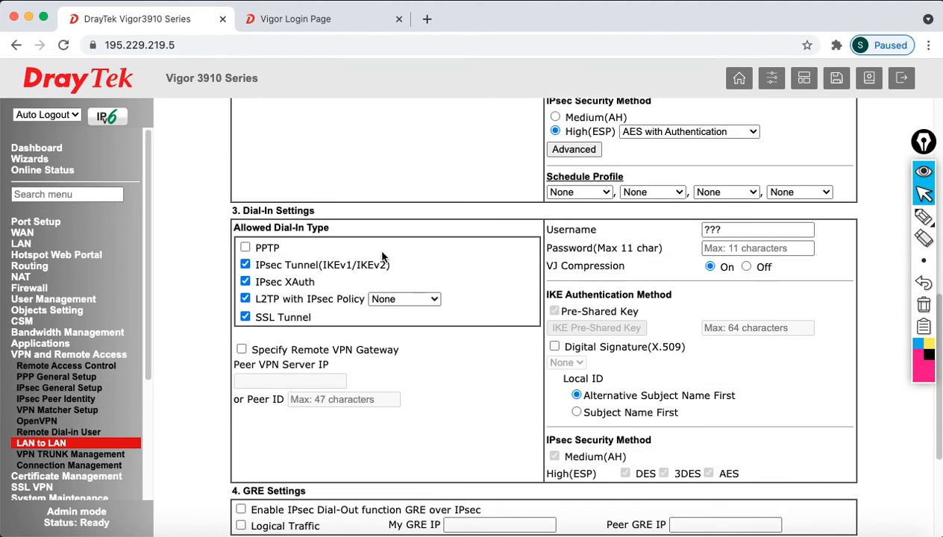
{"action": "left_click", "coordinate": [245, 264]}
{"action": "left_click", "coordinate": [245, 281]}
{"action": "left_click", "coordinate": [246, 298]}
{"action": "left_click", "coordinate": [245, 316]}
{"action": "left_click", "coordinate": [245, 248]}
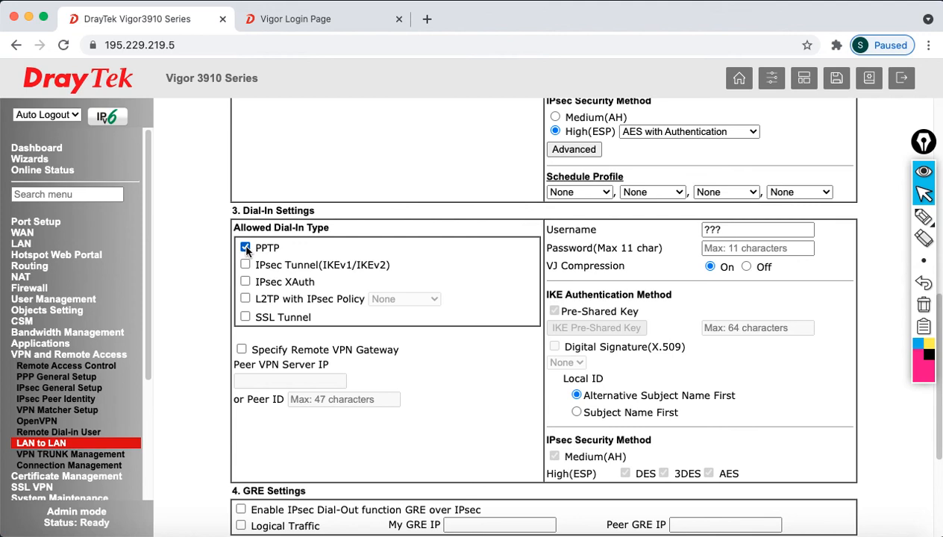
Enter the dial-in username and start typing the dial-in password
{"action": "double_click", "coordinate": [708, 230]}
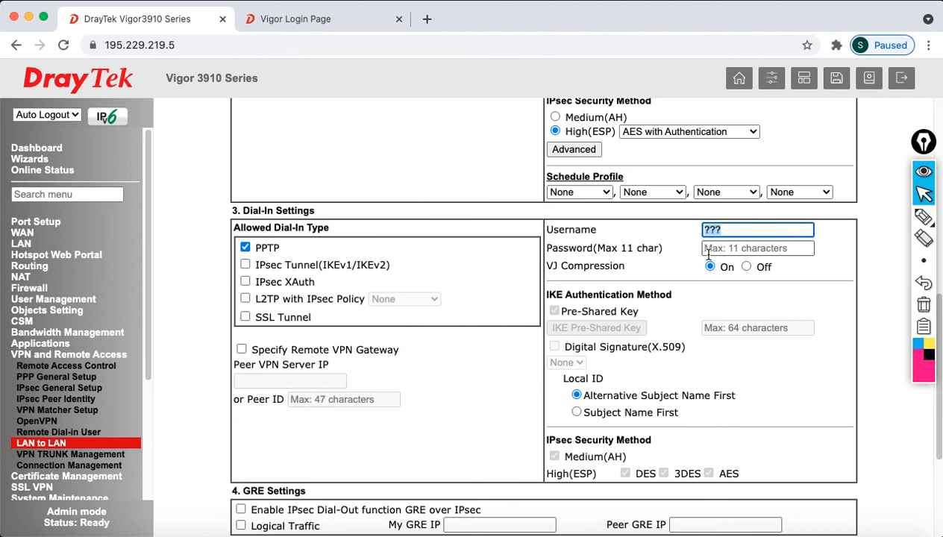
{"action": "type", "text": "pptpuser"}
{"action": "key", "text": "Tab"}
{"action": "type", "text": "p"}
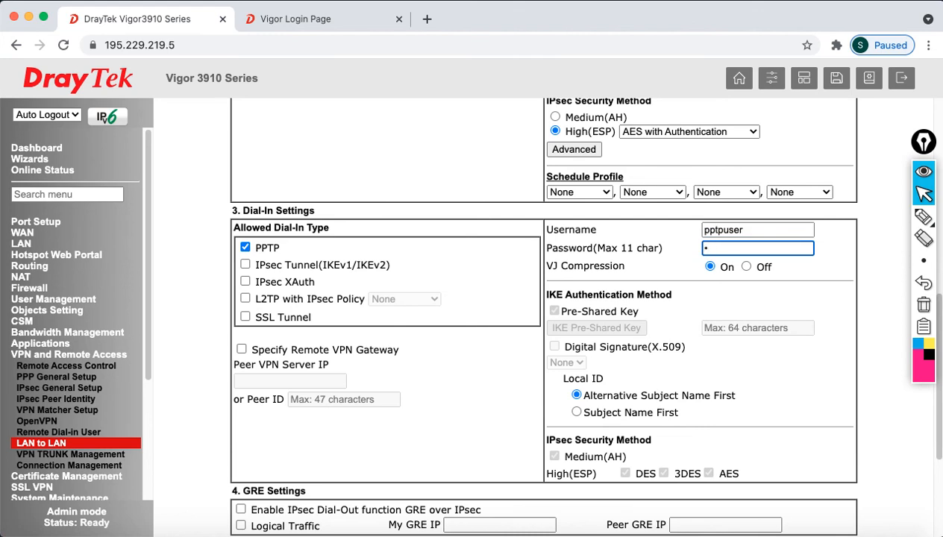
{"action": "type", "text": "asswo"}
Set the Remote Network IP to 192.168.200.1
{"action": "scroll", "coordinate": [460, 393], "scroll_direction": "down", "scroll_amount": 5}
{"action": "scroll", "coordinate": [460, 394], "scroll_direction": "down", "scroll_amount": 1}
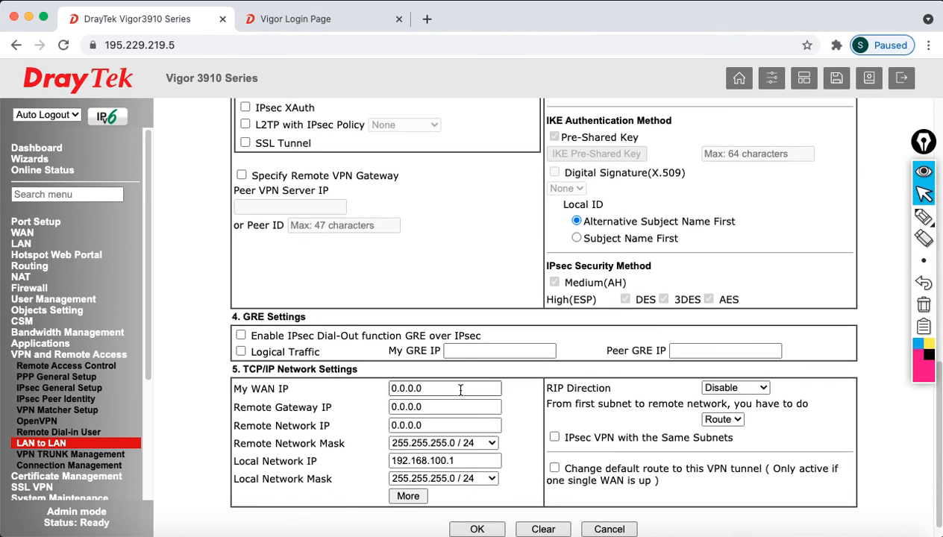
{"action": "scroll", "coordinate": [460, 390], "scroll_direction": "down", "scroll_amount": 1}
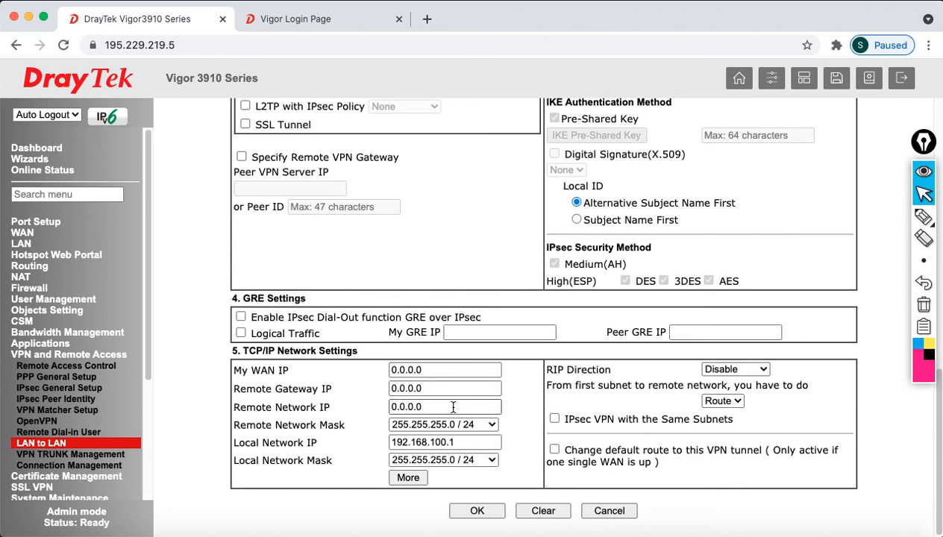
{"action": "left_click_drag", "start_coordinate": [451, 406], "coordinate": [354, 383]}
{"action": "type", "text": "192."}
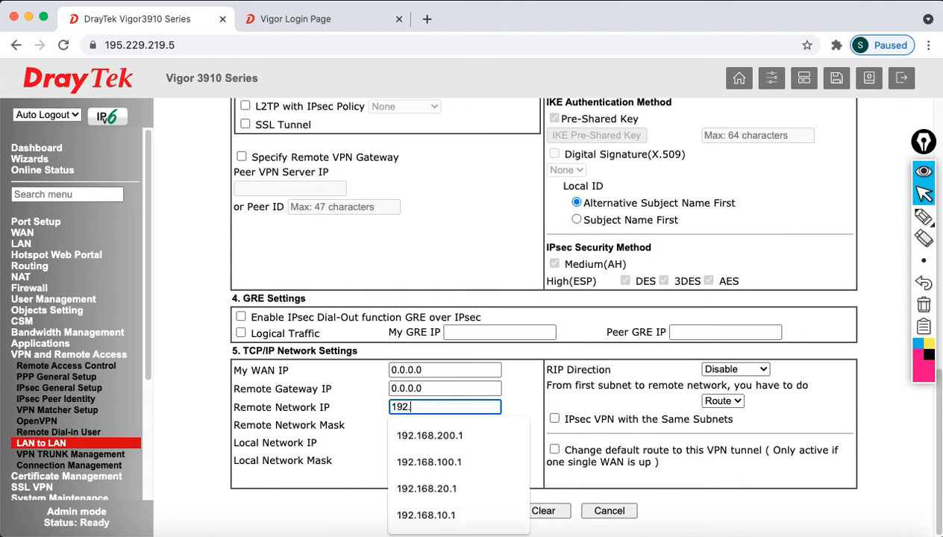
{"action": "type", "text": "168.200.1"}
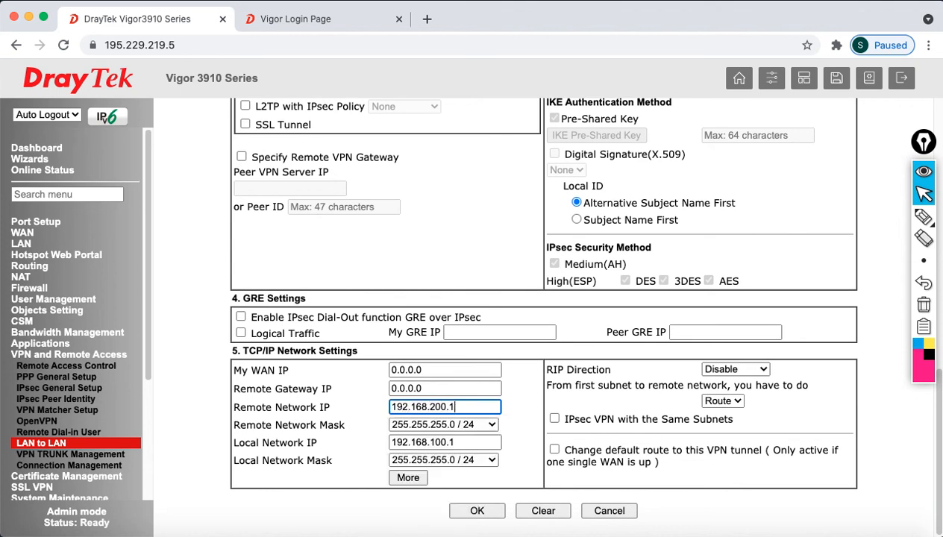
Add 192.168.30.1 with netmask 255.255.255.0 / 24 as an extra remote network
{"action": "left_click", "coordinate": [407, 478]}
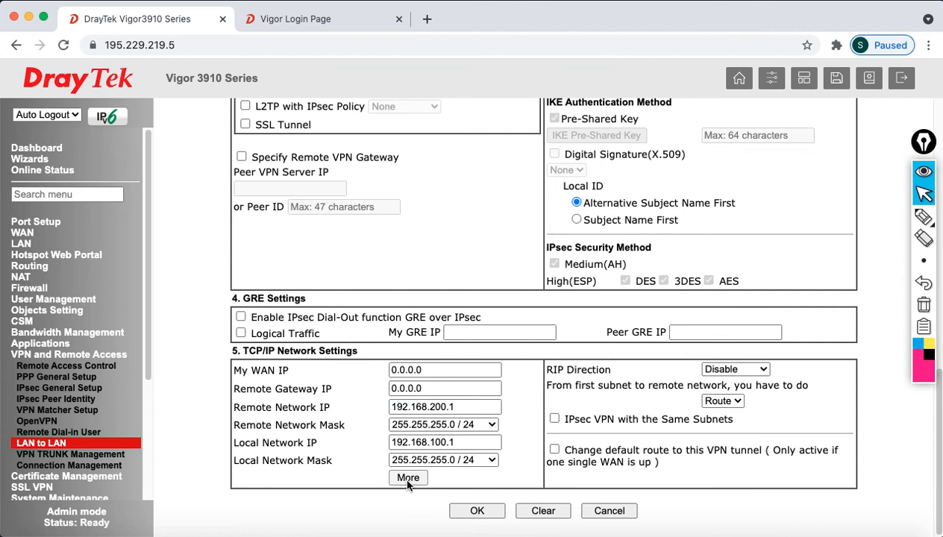
{"action": "left_click", "coordinate": [418, 221]}
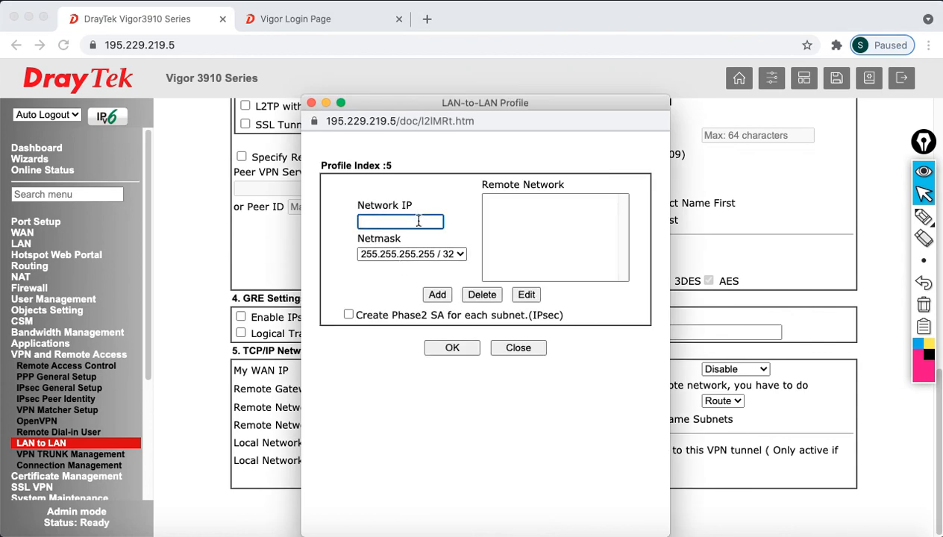
{"action": "type", "text": "192.168.30.1"}
{"action": "left_click", "coordinate": [407, 254]}
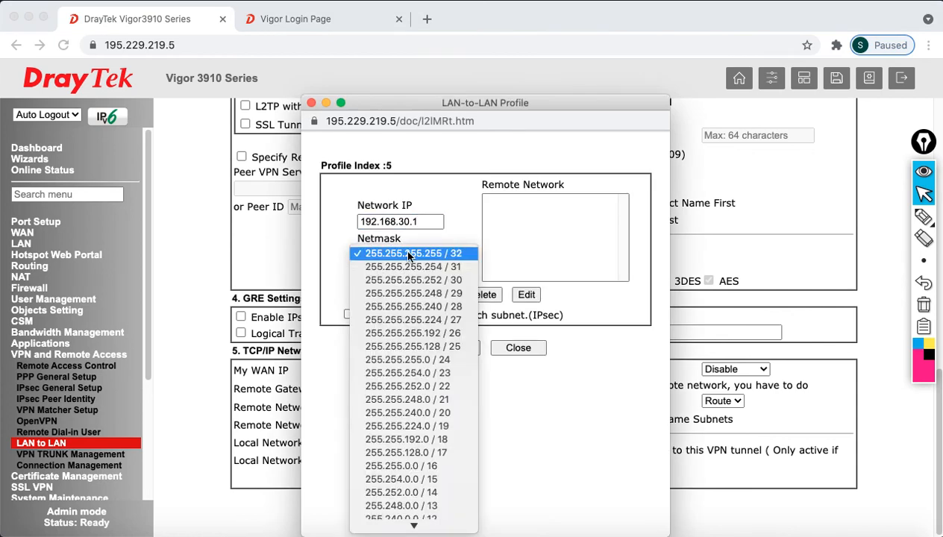
{"action": "left_click", "coordinate": [429, 360]}
{"action": "left_click", "coordinate": [434, 296]}
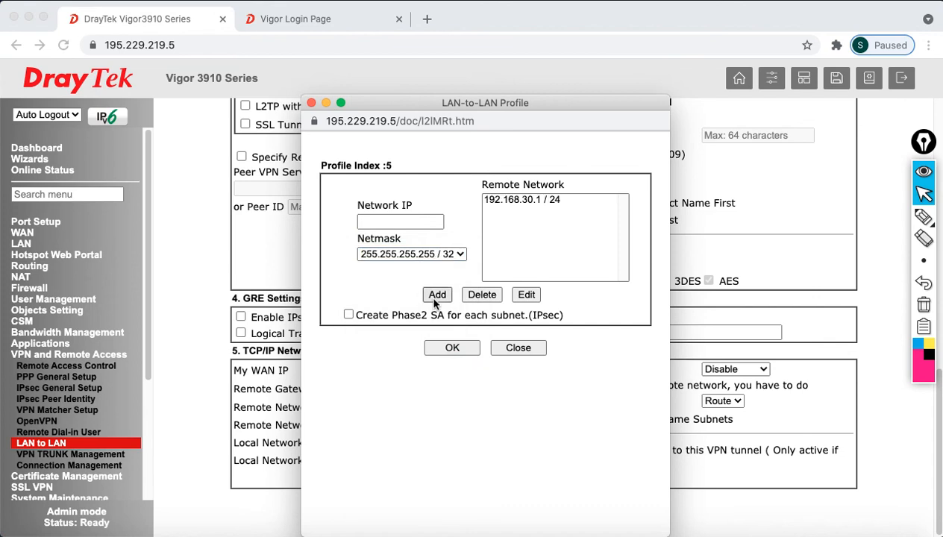
{"action": "left_click", "coordinate": [452, 349]}
{"action": "left_click", "coordinate": [517, 347]}
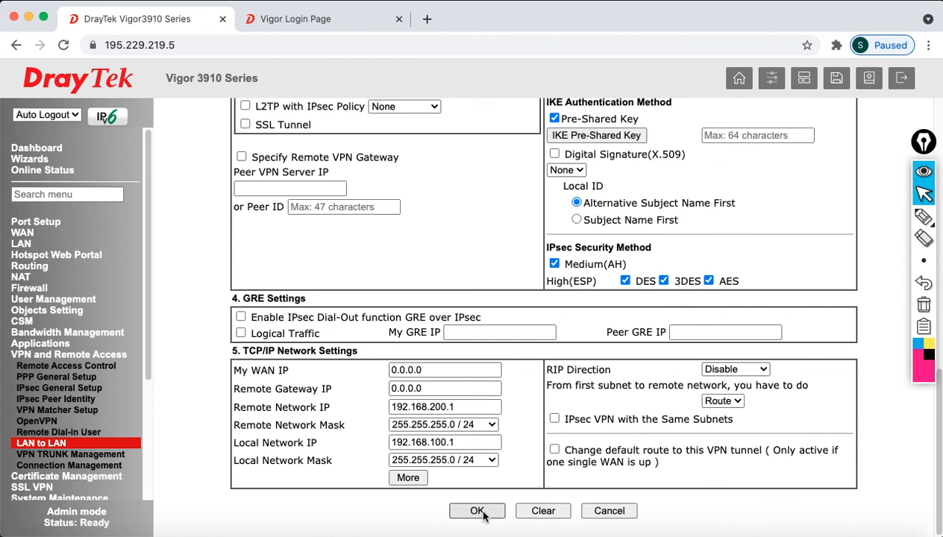
Save the TO_2962PPT profile and review the LAN-to-LAN profile list
{"action": "left_click", "coordinate": [482, 514]}
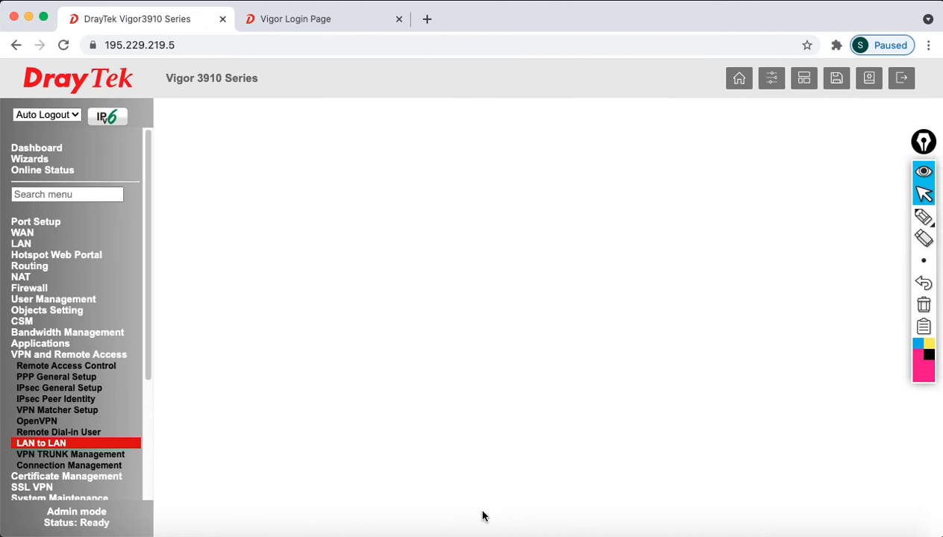
{"action": "scroll", "coordinate": [507, 407], "scroll_direction": "down", "scroll_amount": 3}
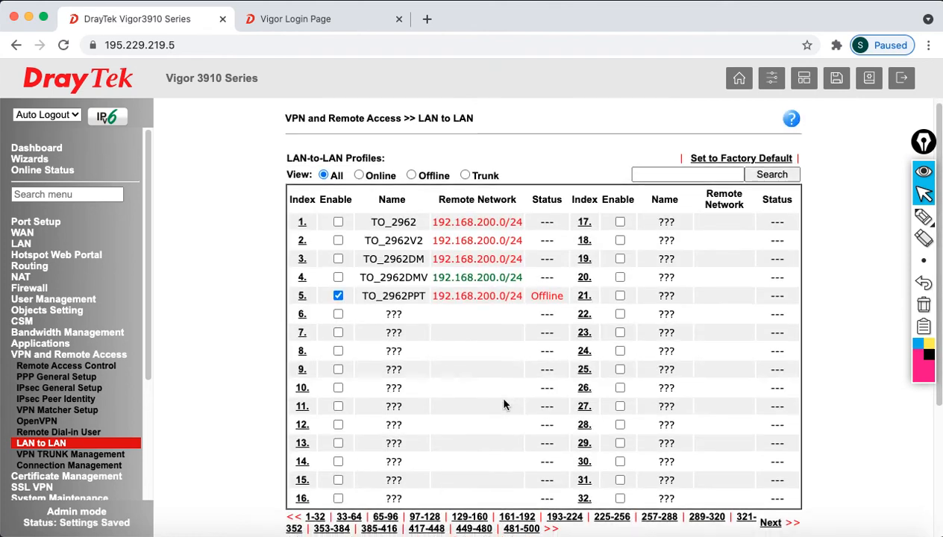
{"action": "left_click", "coordinate": [519, 454]}
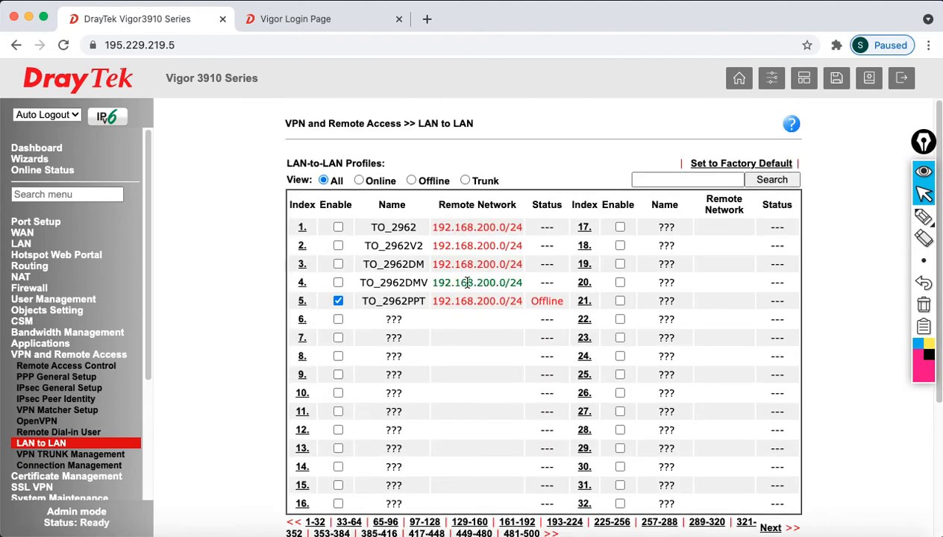
{"action": "left_click_drag", "start_coordinate": [461, 282], "coordinate": [515, 282]}
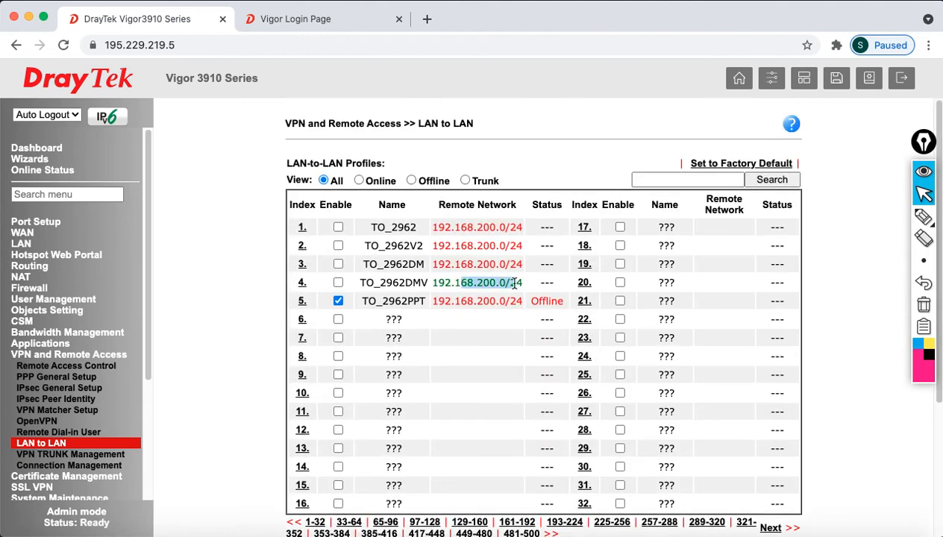
Log in to the Vigor2962 web interface with the admin account
{"action": "left_click", "coordinate": [272, 23]}
{"action": "left_click", "coordinate": [579, 225]}
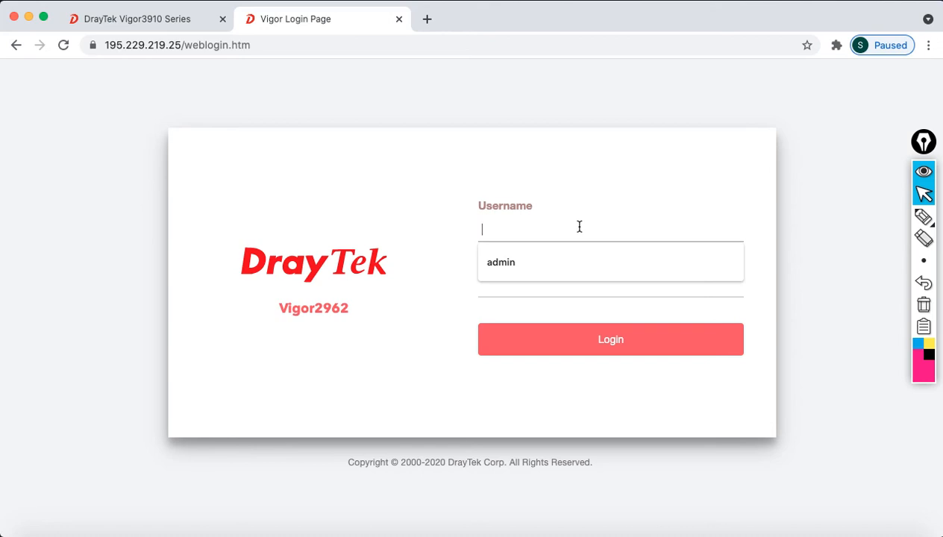
{"action": "type", "text": "admin"}
{"action": "key", "text": "Tab"}
{"action": "type", "text": "•"}
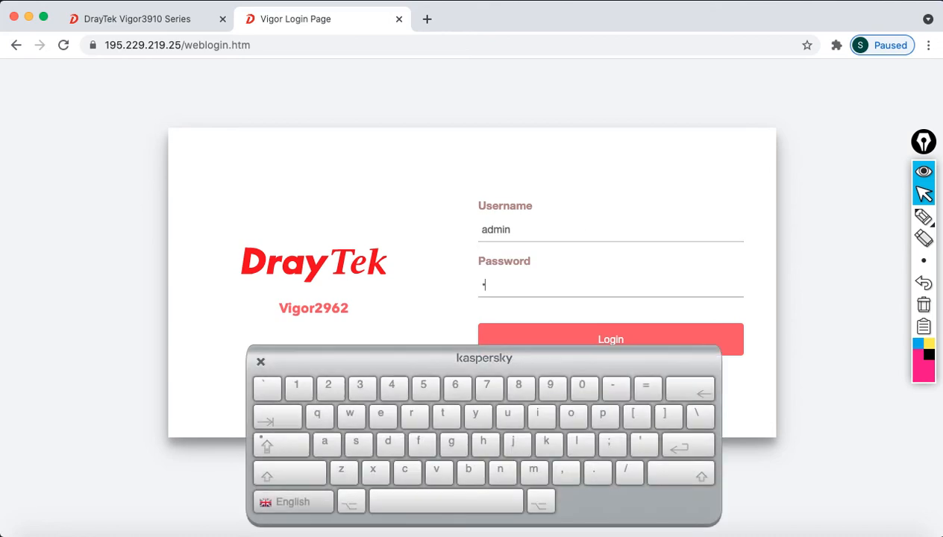
{"action": "type", "text": "••••"}
{"action": "key", "text": "Return"}
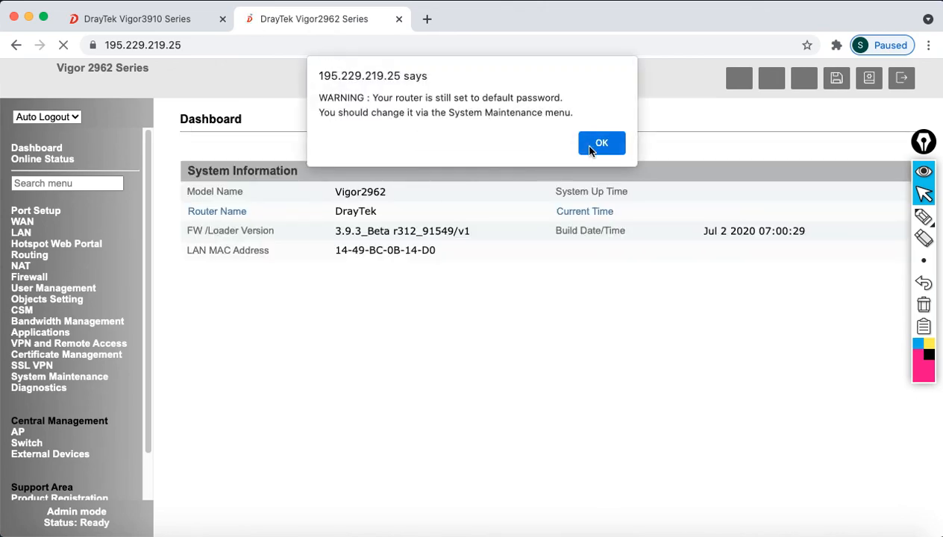
Dismiss the default-password warning, turn auto logout off, and show VPN and Remote Access > LAN to LAN
{"action": "left_click", "coordinate": [601, 142]}
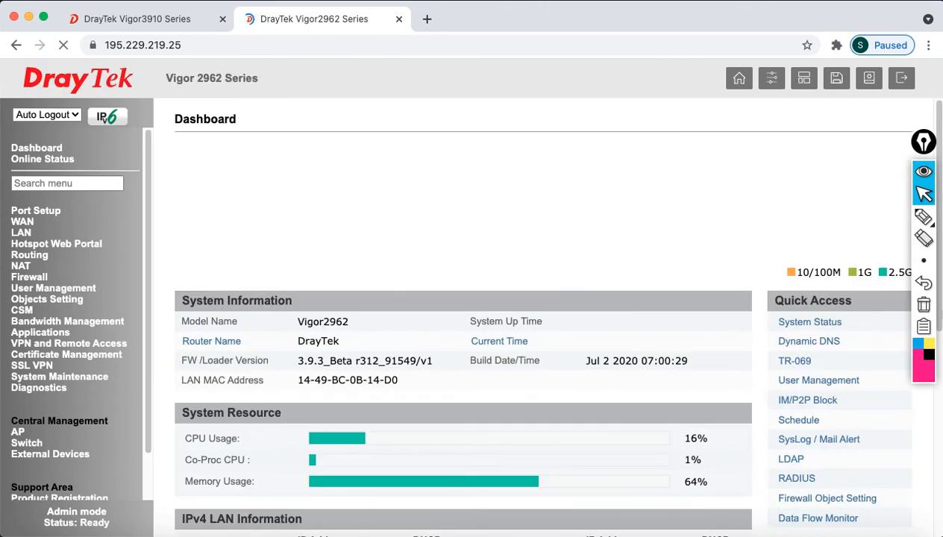
{"action": "left_click", "coordinate": [38, 114]}
{"action": "left_click", "coordinate": [41, 129]}
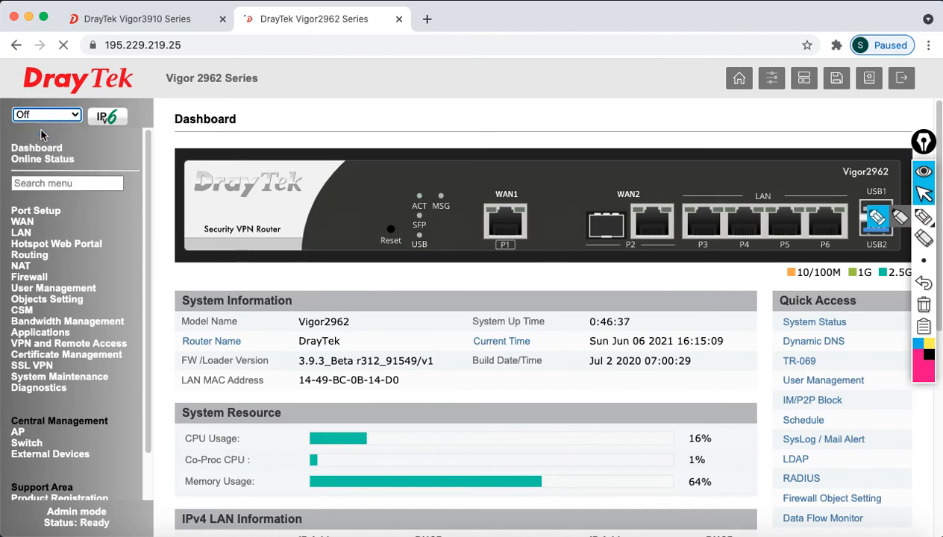
{"action": "left_click", "coordinate": [51, 345]}
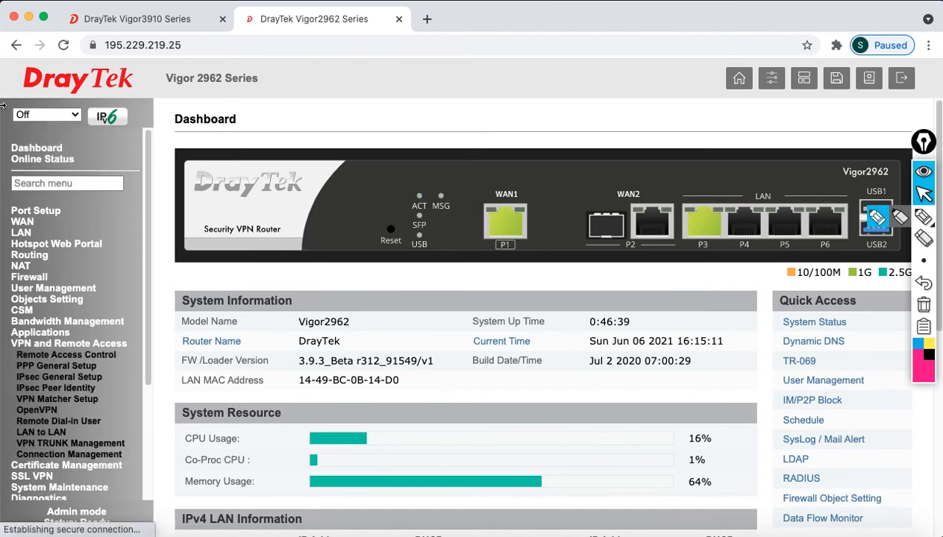
{"action": "left_click", "coordinate": [58, 434]}
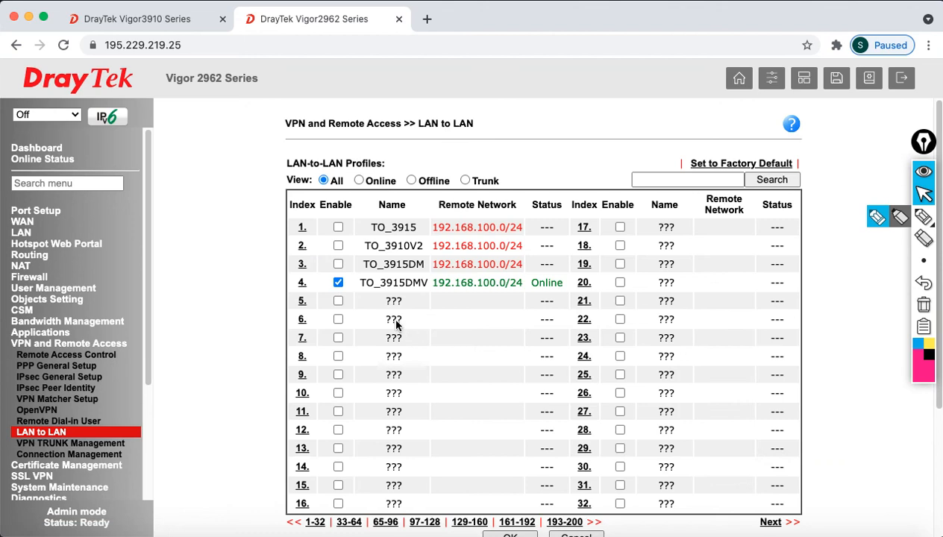
Disable profile 4 TO_3915DMV, save the list, and open empty profile 5 for editing
{"action": "left_click", "coordinate": [337, 282]}
{"action": "scroll", "coordinate": [552, 416], "scroll_direction": "down", "scroll_amount": 2}
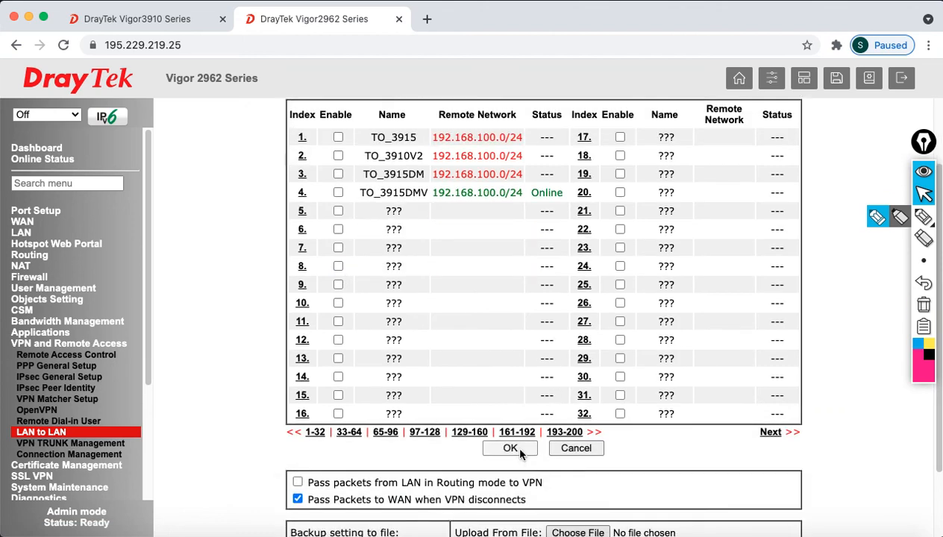
{"action": "left_click", "coordinate": [514, 448]}
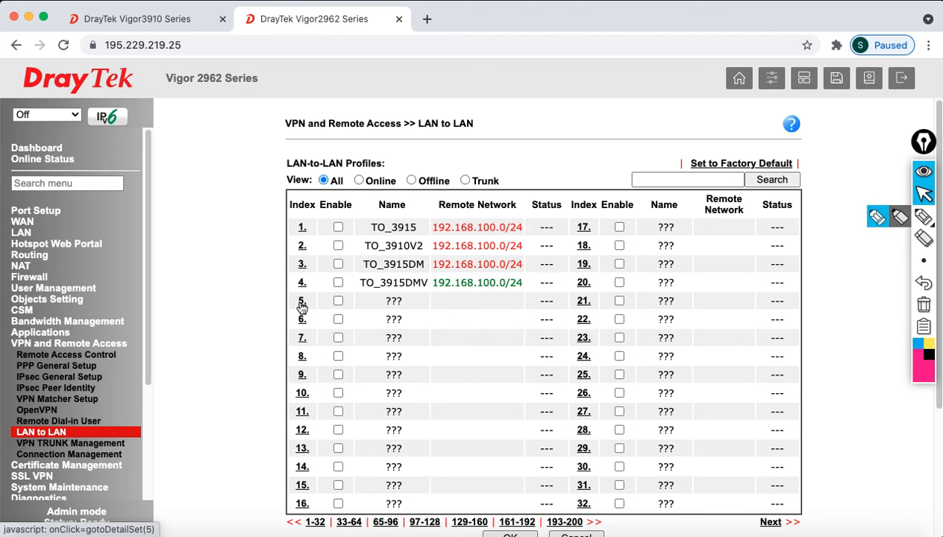
{"action": "left_click", "coordinate": [302, 302]}
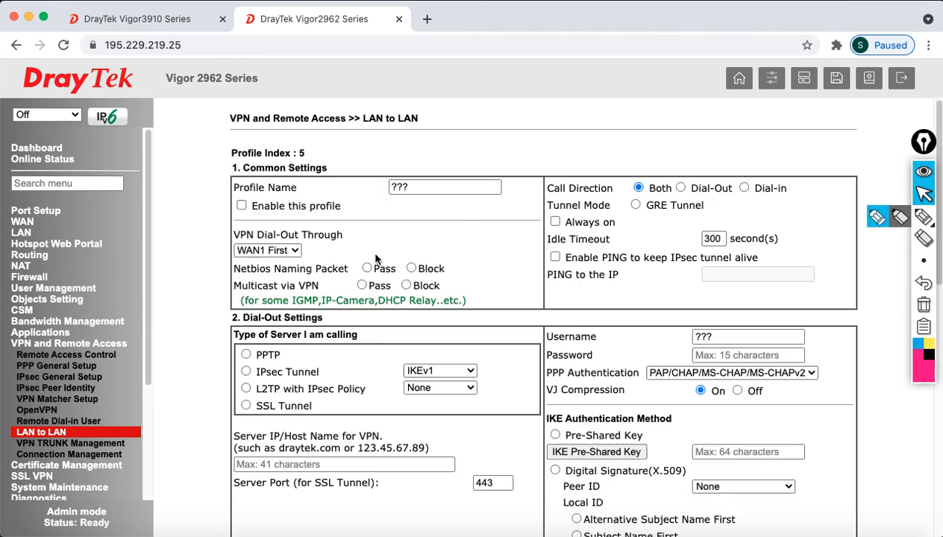
Enable profile 5 as TO_3915PPT, set to Dial-Out with PPTP as the VPN type
{"action": "left_click", "coordinate": [241, 206]}
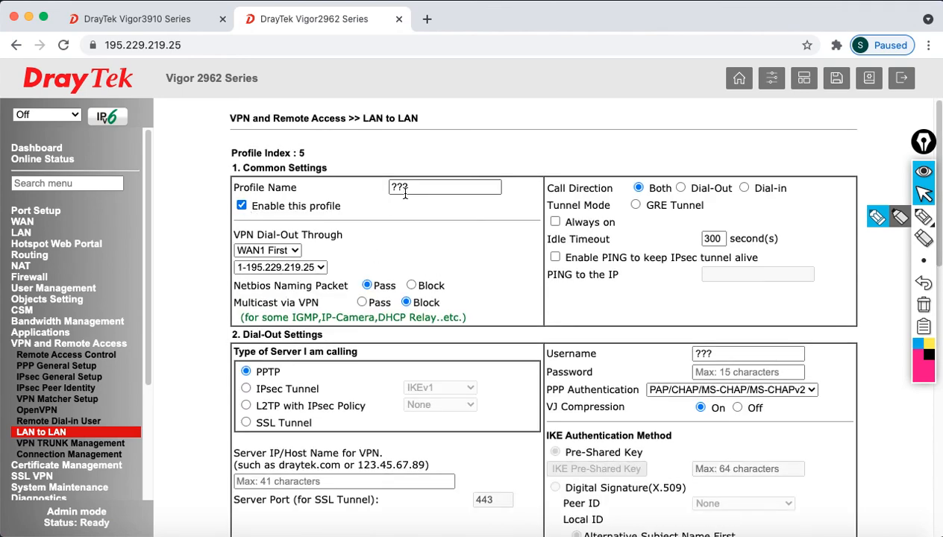
{"action": "type", "text": "TO_"}
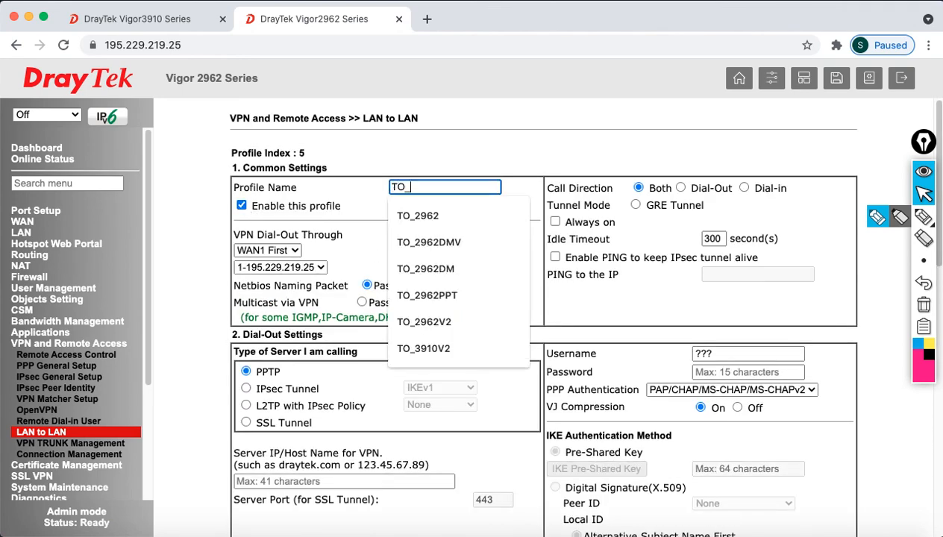
{"action": "type", "text": "3915"}
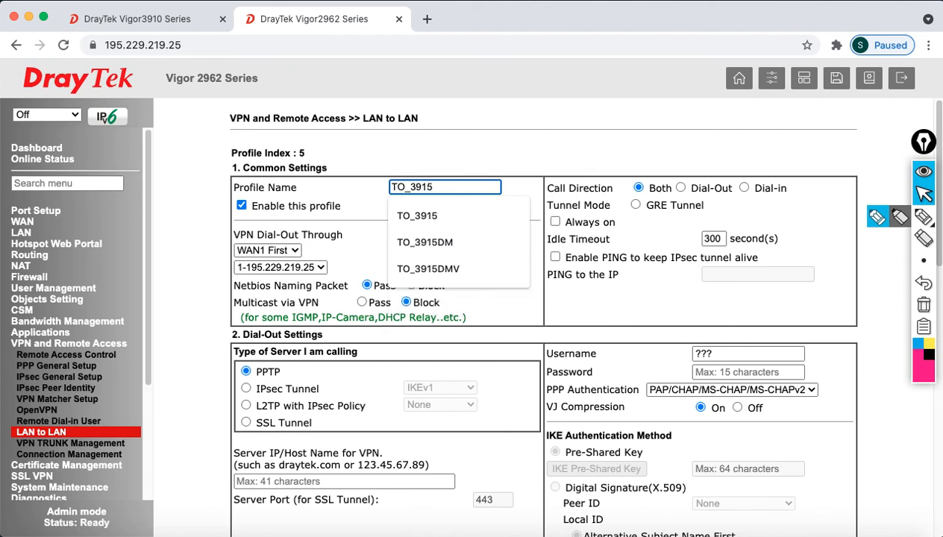
{"action": "type", "text": "PPT"}
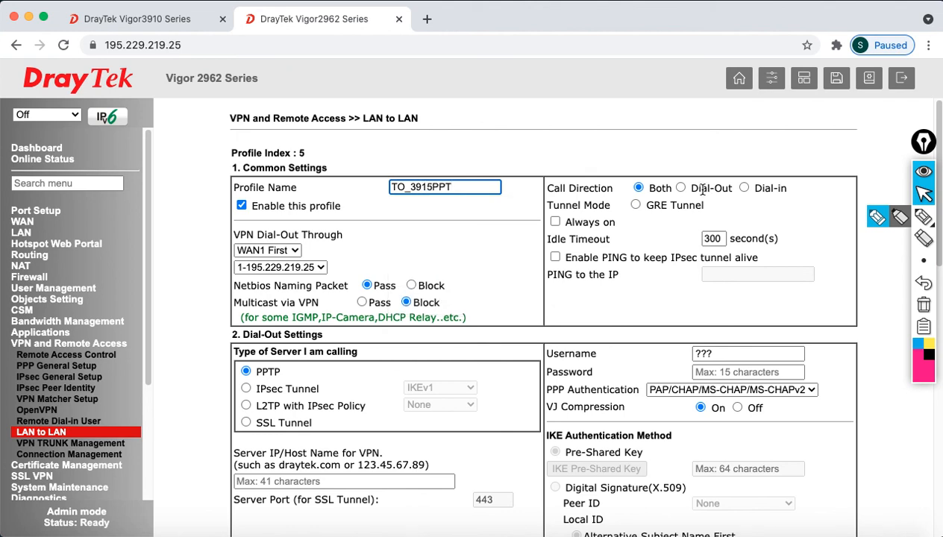
{"action": "left_click", "coordinate": [681, 189]}
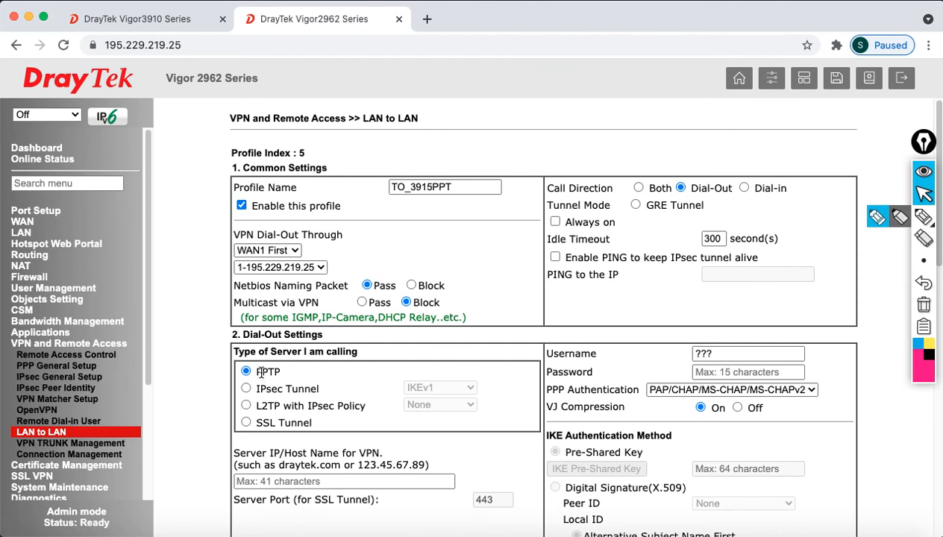
{"action": "left_click_drag", "start_coordinate": [260, 370], "coordinate": [369, 391]}
Enter the PPTP login username and password and server address 195.229.219.5
{"action": "scroll", "coordinate": [469, 387], "scroll_direction": "down", "scroll_amount": 3}
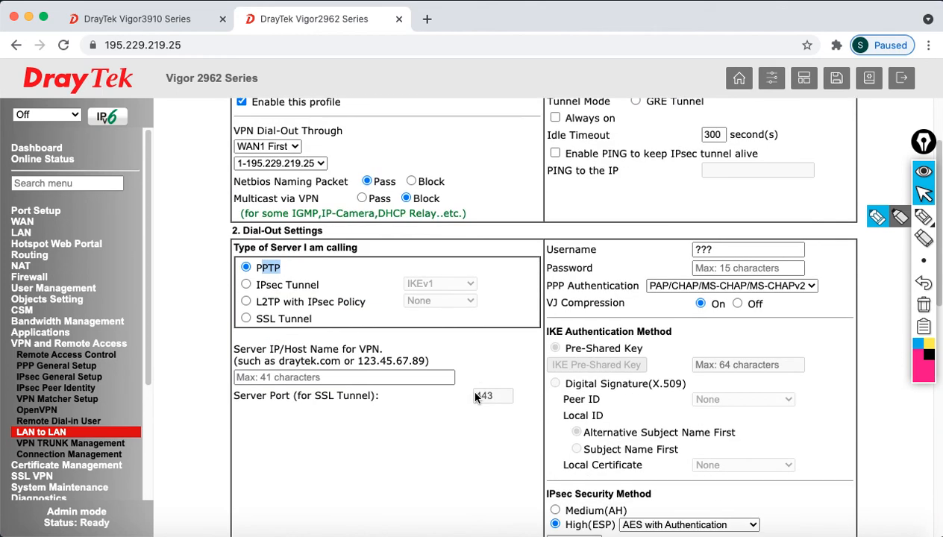
{"action": "left_click_drag", "start_coordinate": [716, 251], "coordinate": [658, 251]}
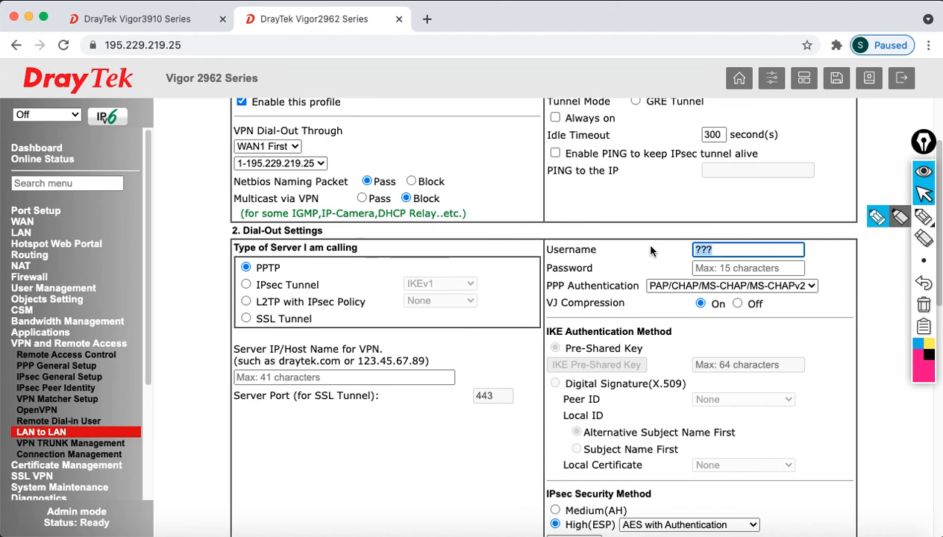
{"action": "type", "text": "pptpuser"}
{"action": "key", "text": "Tab"}
{"action": "type", "text": "pu"}
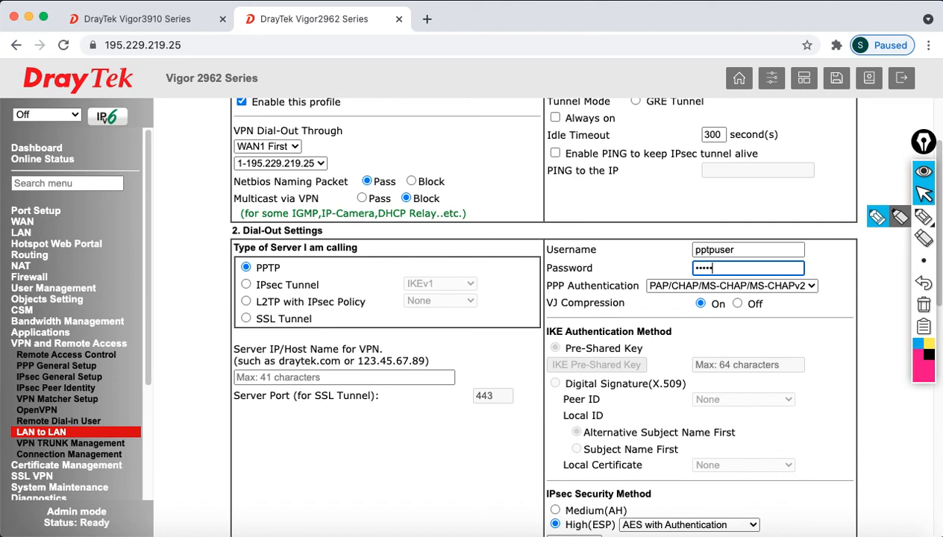
{"action": "type", "text": "s"}
{"action": "left_click", "coordinate": [343, 379]}
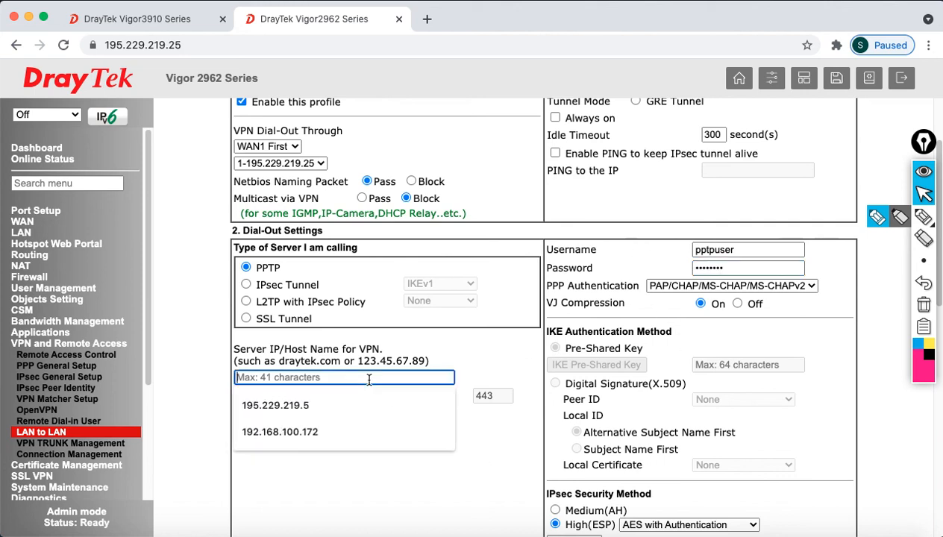
{"action": "left_click", "coordinate": [342, 389]}
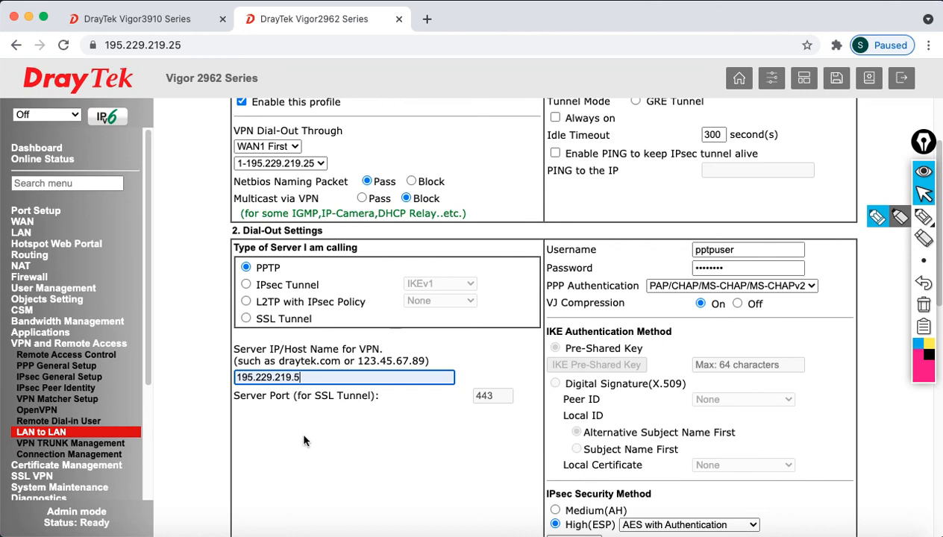
Replace the 0.0.0.0 Remote Network IP with 192.168.100.1
{"action": "scroll", "coordinate": [327, 445], "scroll_direction": "down", "scroll_amount": 5}
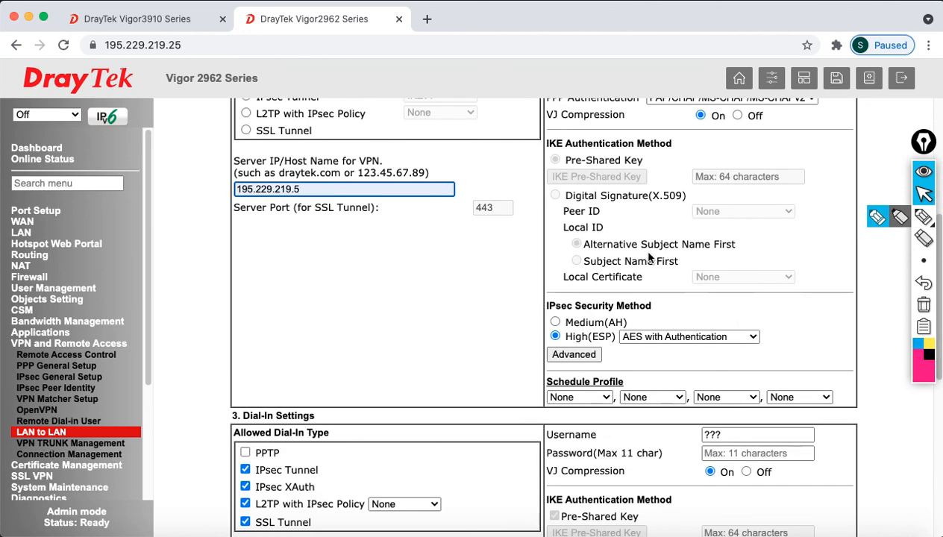
{"action": "scroll", "coordinate": [420, 393], "scroll_direction": "down", "scroll_amount": 3}
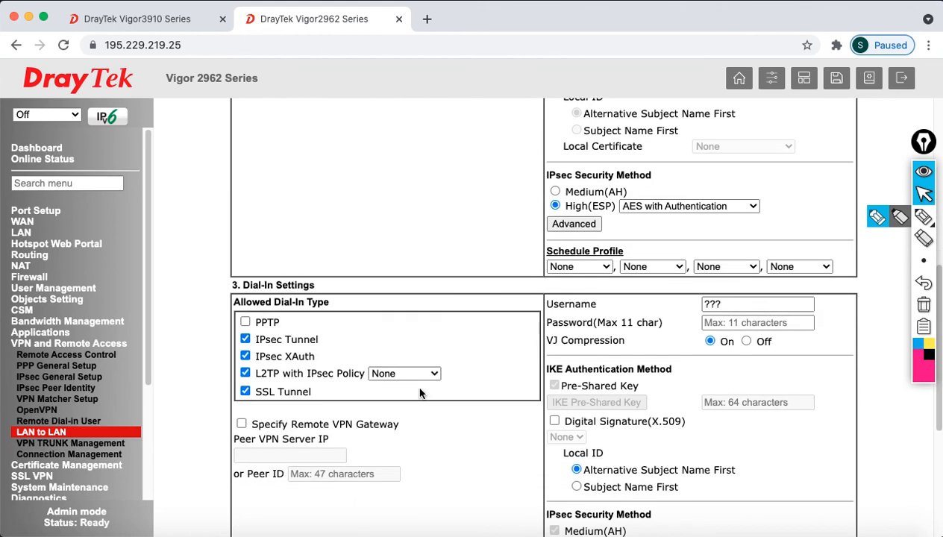
{"action": "scroll", "coordinate": [420, 393], "scroll_direction": "down", "scroll_amount": 6}
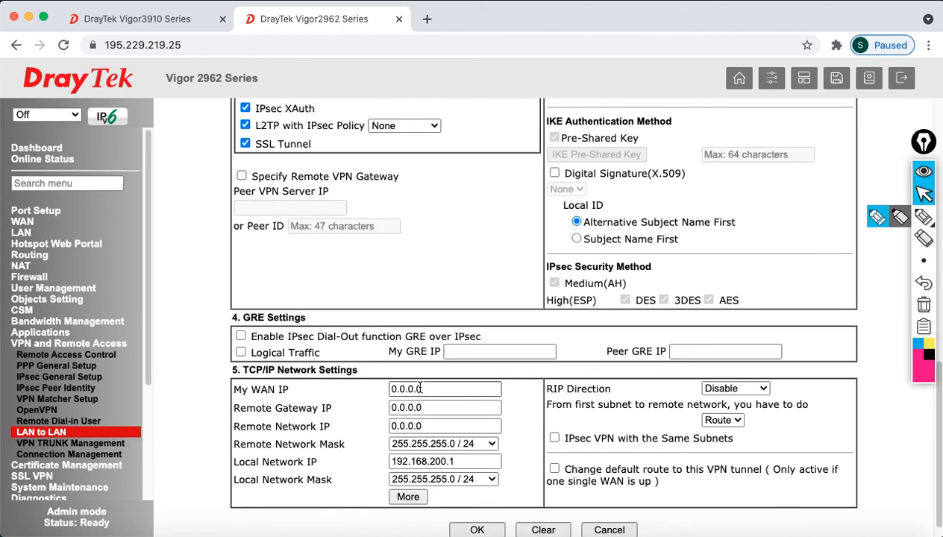
{"action": "left_click", "coordinate": [442, 425]}
{"action": "key", "text": "super+a"}
{"action": "type", "text": "192"}
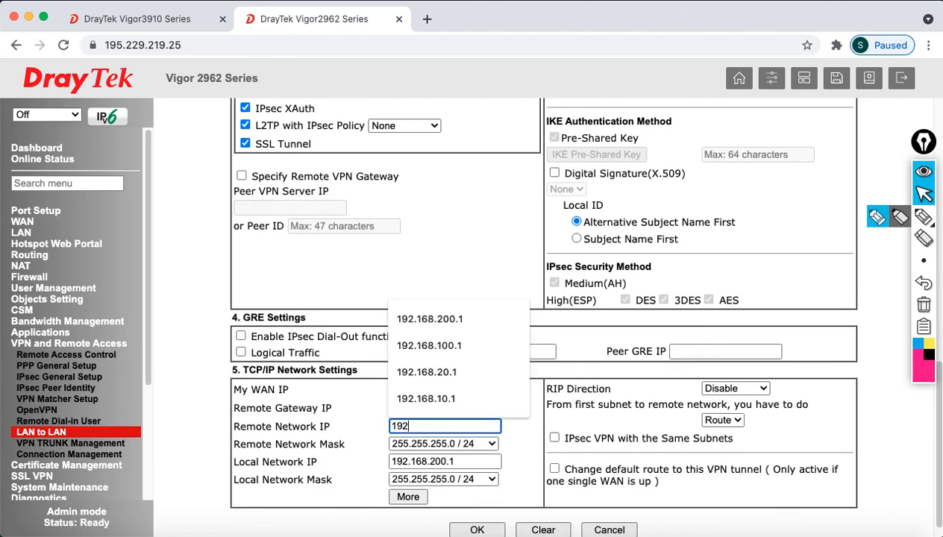
{"action": "type", "text": ".168.100.1"}
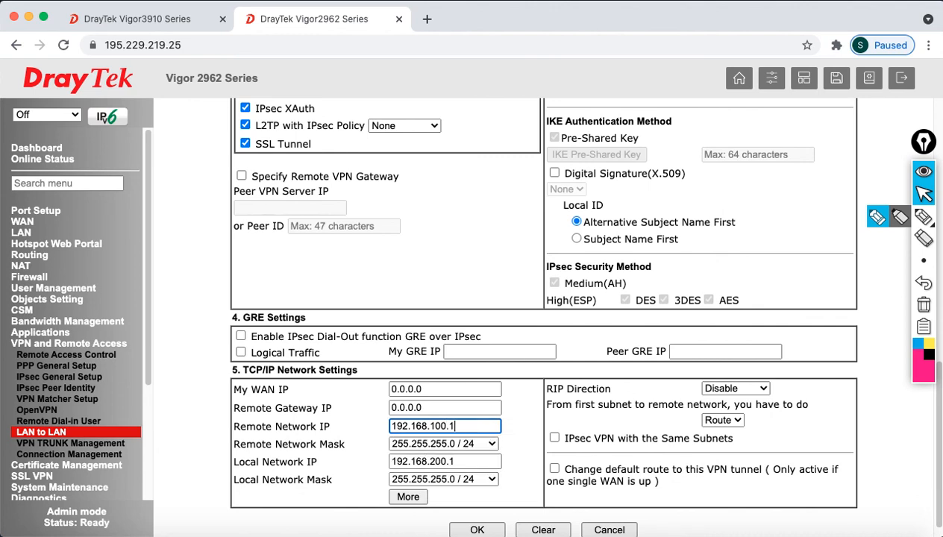
{"action": "left_click", "coordinate": [408, 496]}
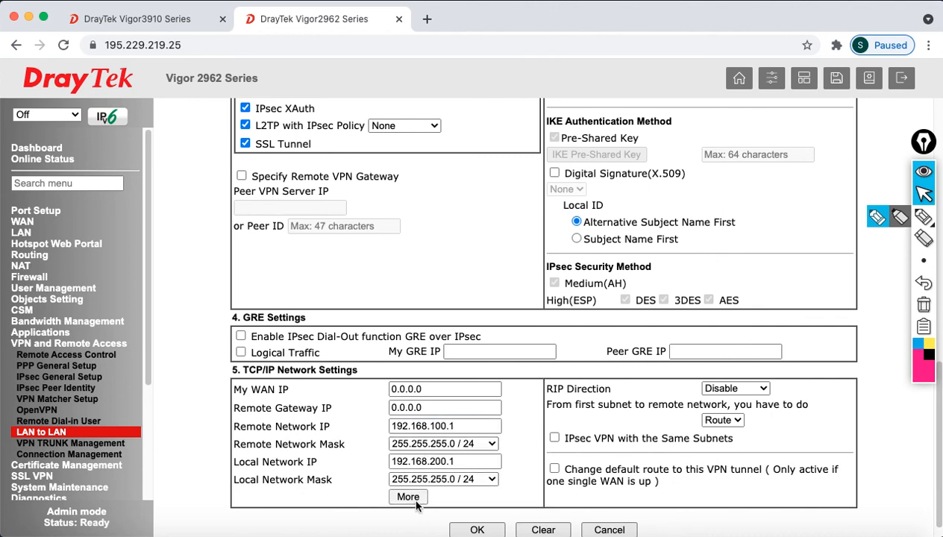
Add 192.168.20.1 / 24 (255.255.255.0) as an extra remote network and save TO_3915PPT
{"action": "left_click", "coordinate": [392, 222]}
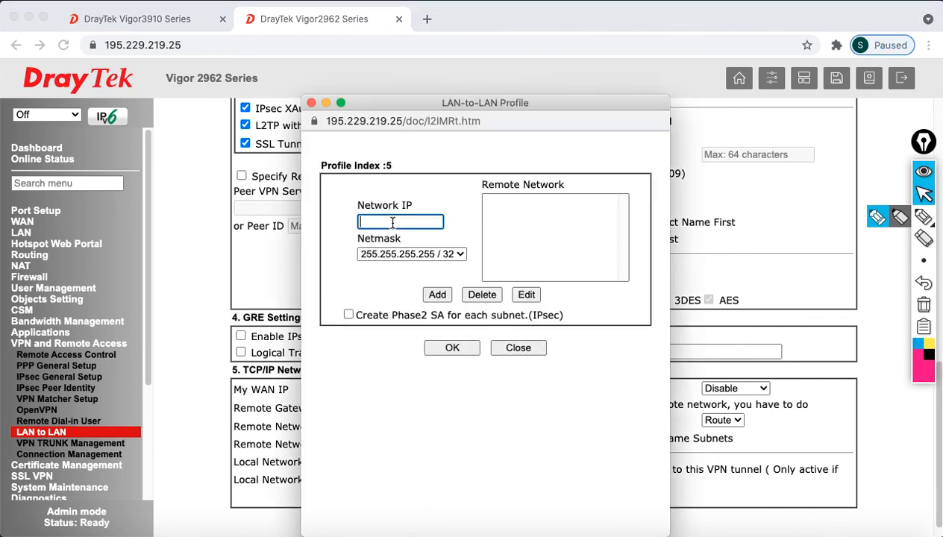
{"action": "type", "text": "192.168.20.1"}
{"action": "left_click", "coordinate": [412, 254]}
{"action": "left_click", "coordinate": [430, 365]}
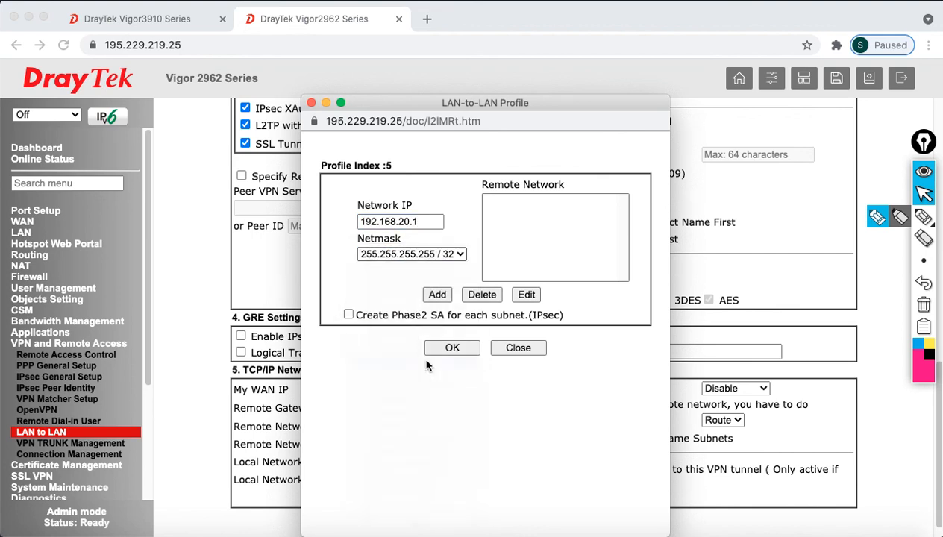
{"action": "left_click", "coordinate": [437, 295]}
{"action": "left_click", "coordinate": [449, 349]}
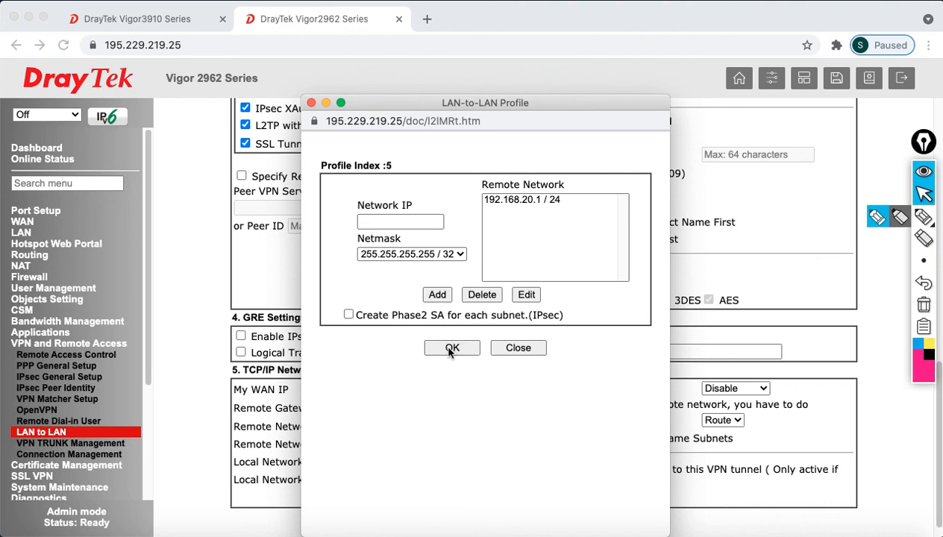
{"action": "left_click", "coordinate": [520, 349]}
{"action": "scroll", "coordinate": [499, 439], "scroll_direction": "down", "scroll_amount": 1}
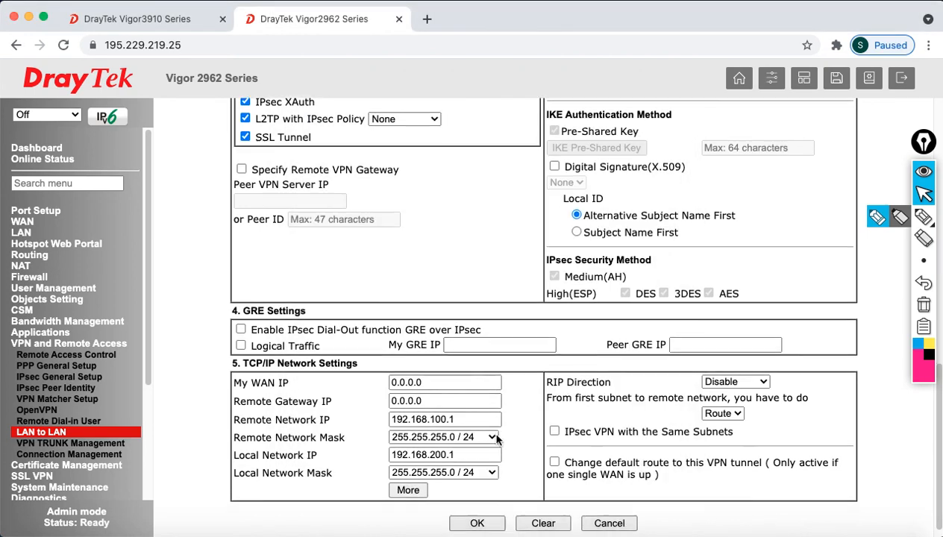
{"action": "left_click", "coordinate": [489, 511]}
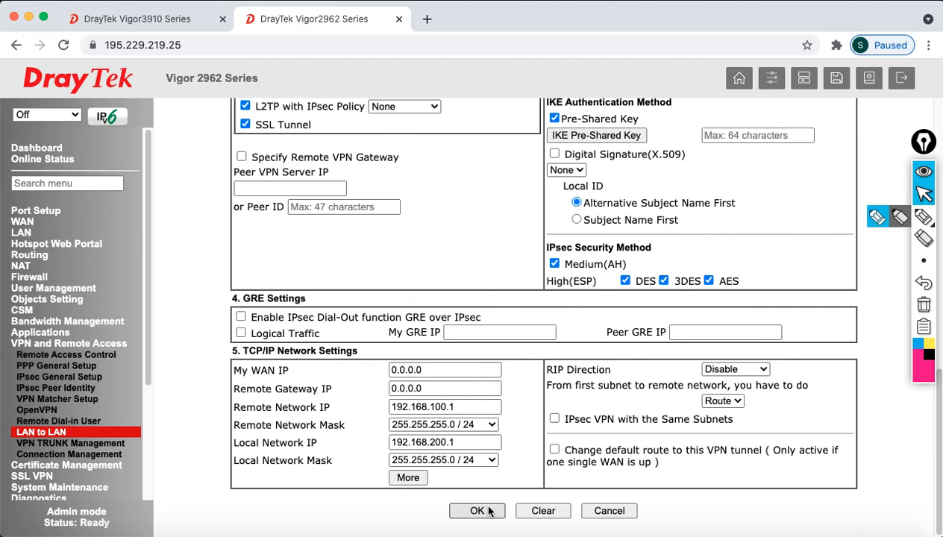
Save the Vigor2962 profile list, dial TO_3915PPT, and confirm its PPTP/MPPE tunnel in Connection Management
{"action": "scroll", "coordinate": [584, 471], "scroll_direction": "down", "scroll_amount": 1}
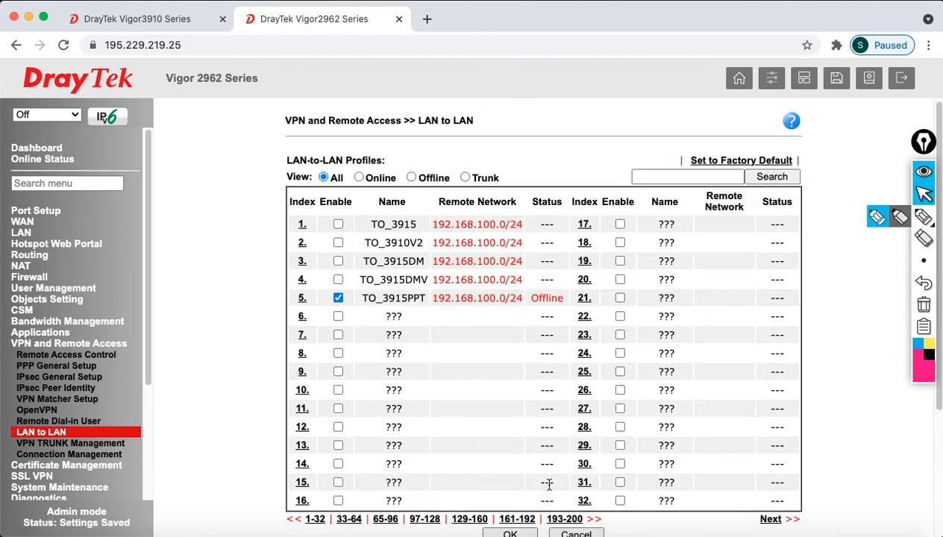
{"action": "left_click", "coordinate": [511, 517]}
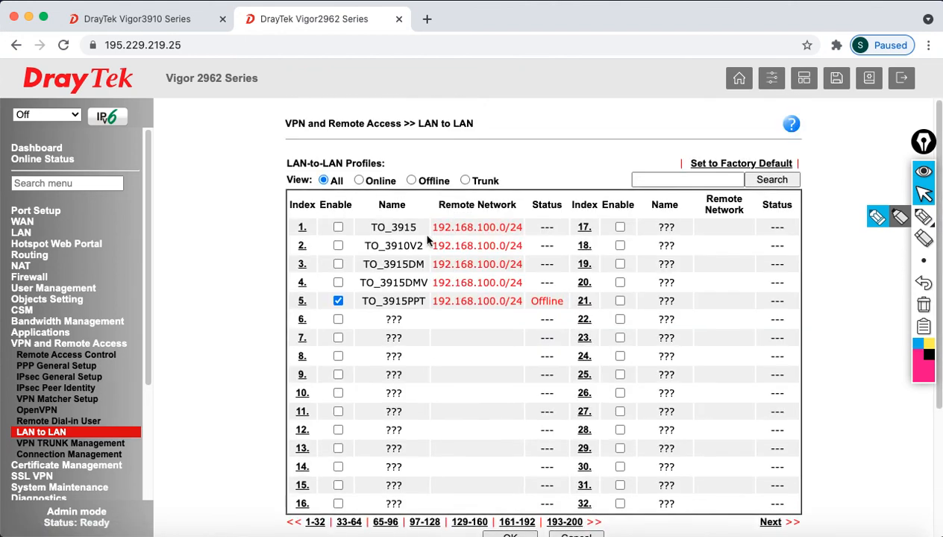
{"action": "left_click", "coordinate": [60, 454]}
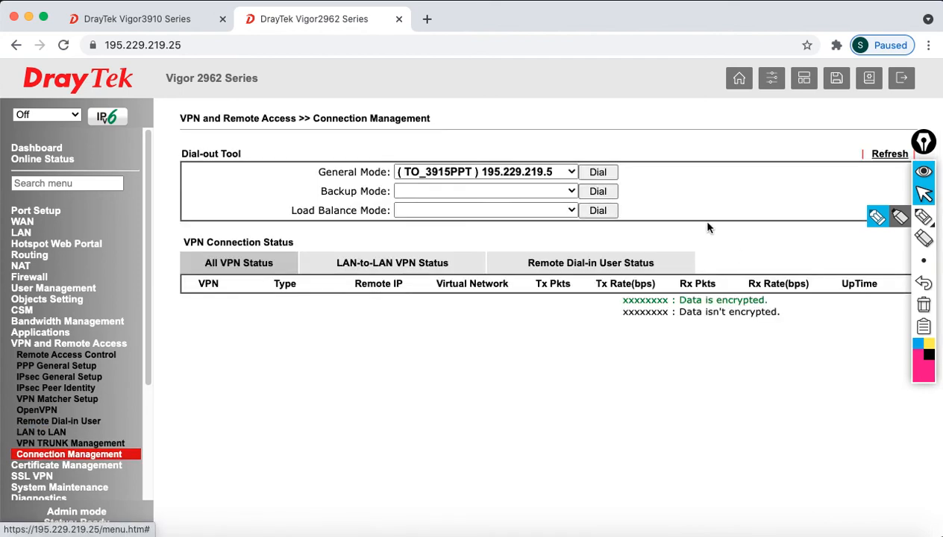
{"action": "left_click", "coordinate": [601, 172]}
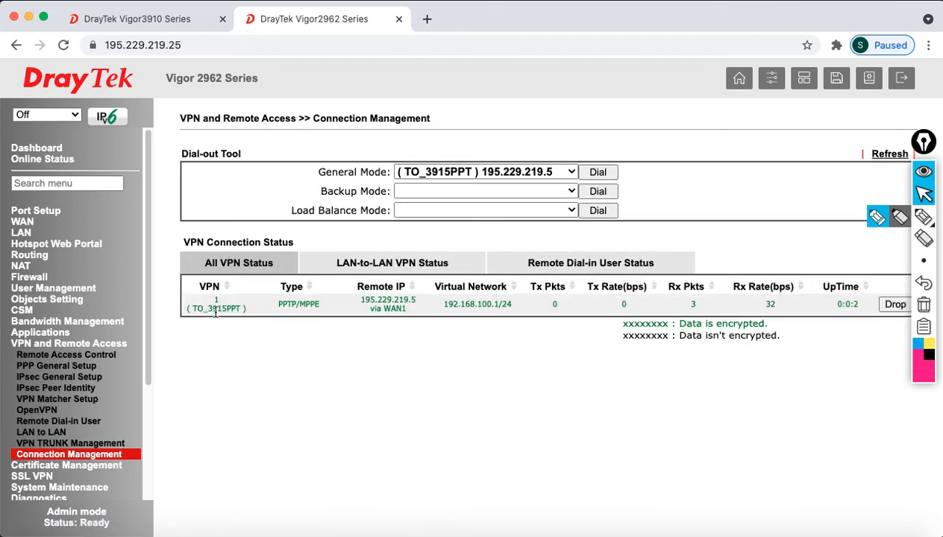
{"action": "left_click_drag", "start_coordinate": [278, 307], "coordinate": [298, 313]}
{"action": "double_click", "coordinate": [282, 304]}
{"action": "left_click", "coordinate": [165, 18]}
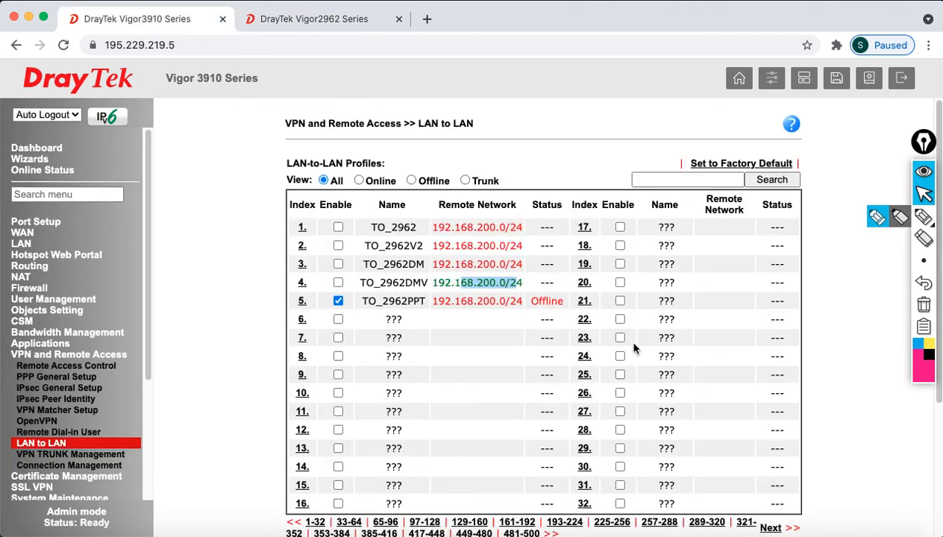
Save the Vigor3910 LAN-to-LAN profiles and check TO_2962PPT is connected in Connection Management
{"action": "left_click", "coordinate": [824, 317]}
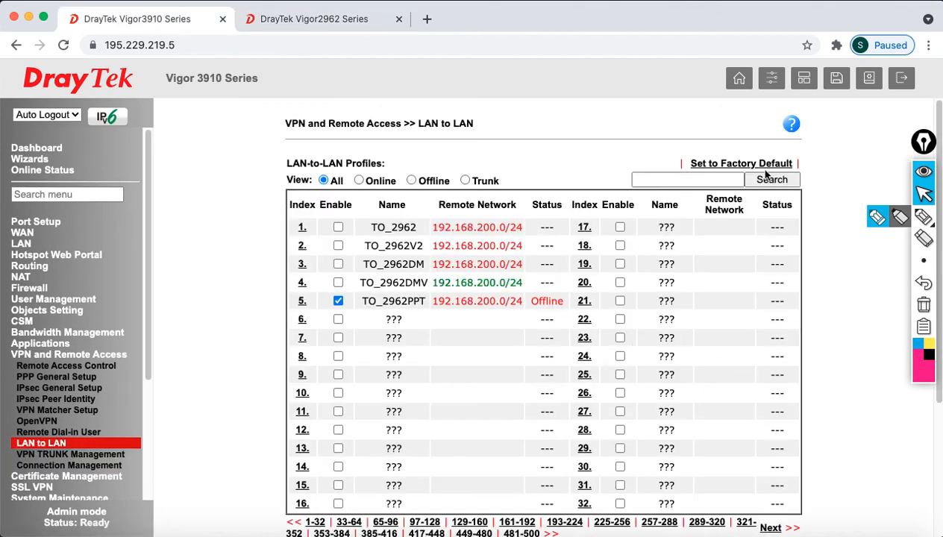
{"action": "scroll", "coordinate": [597, 313], "scroll_direction": "down", "scroll_amount": 5}
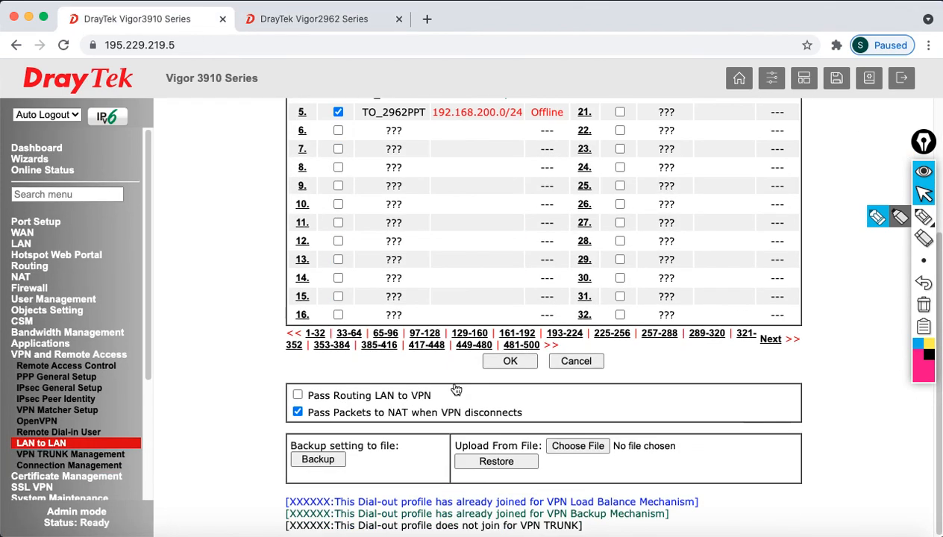
{"action": "left_click", "coordinate": [520, 362]}
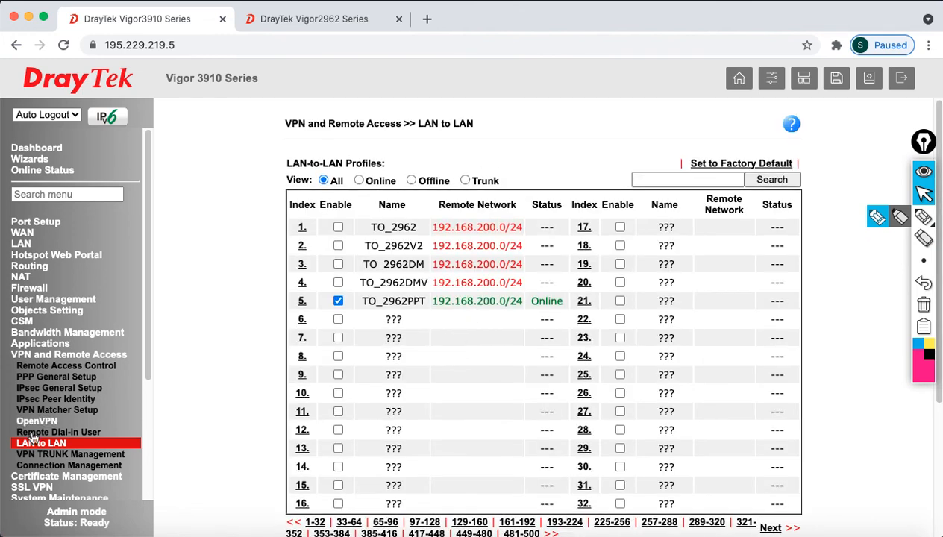
{"action": "left_click", "coordinate": [59, 466]}
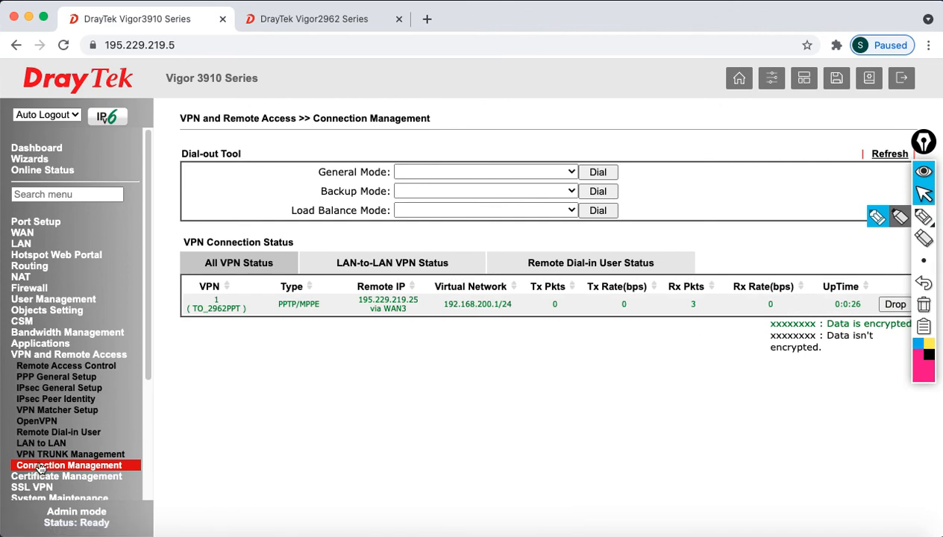
Go to Diagnostics > Ping Diagnosis on the Vigor3910
{"action": "scroll", "coordinate": [82, 458], "scroll_direction": "down", "scroll_amount": 1}
{"action": "left_click", "coordinate": [75, 476]}
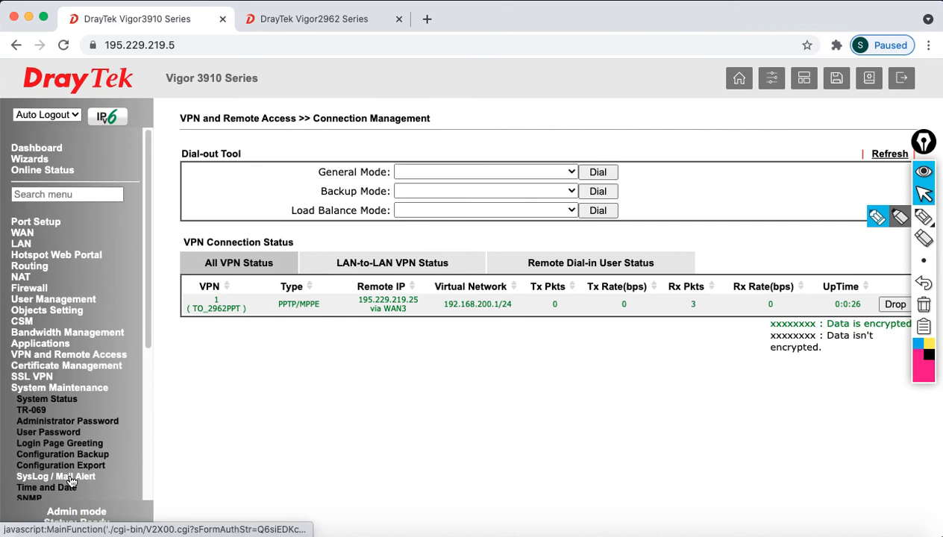
{"action": "scroll", "coordinate": [92, 394], "scroll_direction": "down", "scroll_amount": 1}
{"action": "scroll", "coordinate": [64, 447], "scroll_direction": "down", "scroll_amount": 4}
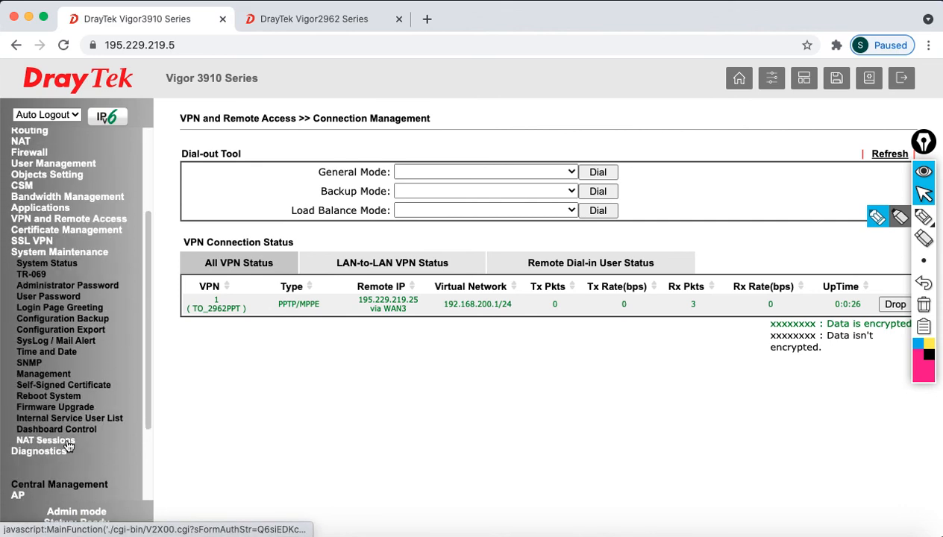
{"action": "left_click", "coordinate": [59, 447]}
{"action": "scroll", "coordinate": [73, 438], "scroll_direction": "down", "scroll_amount": 3}
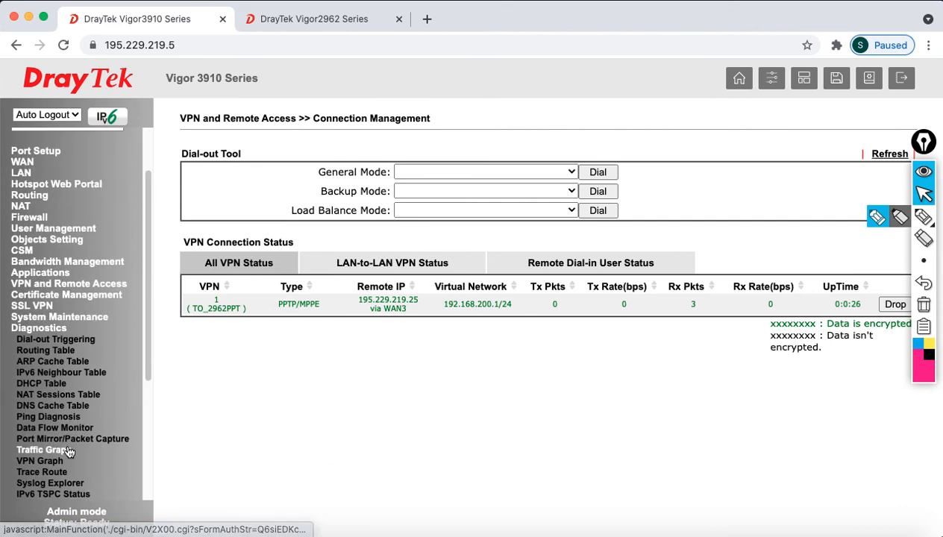
{"action": "left_click", "coordinate": [62, 419]}
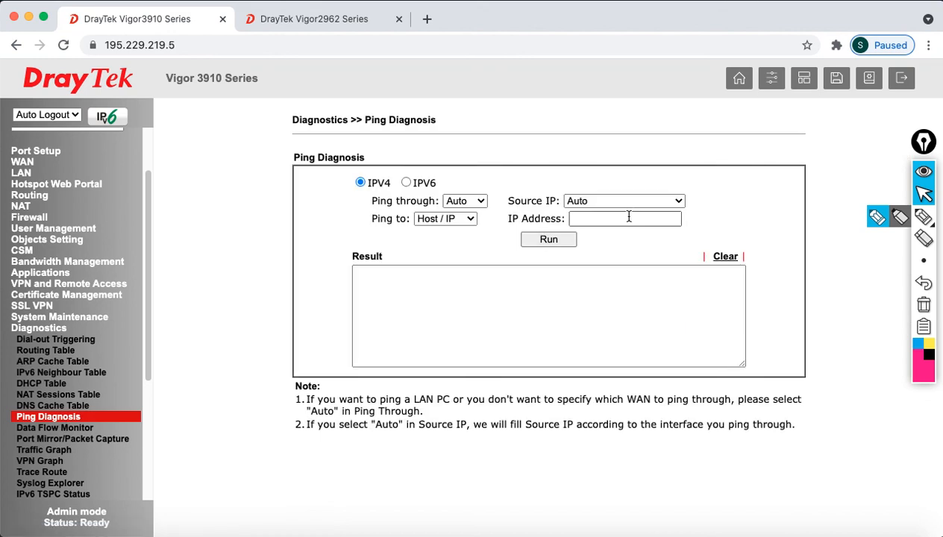
Ping 192.168.30.1, confirm all 5 replies, and open Diagnostics > Routing Table
{"action": "left_click", "coordinate": [628, 218]}
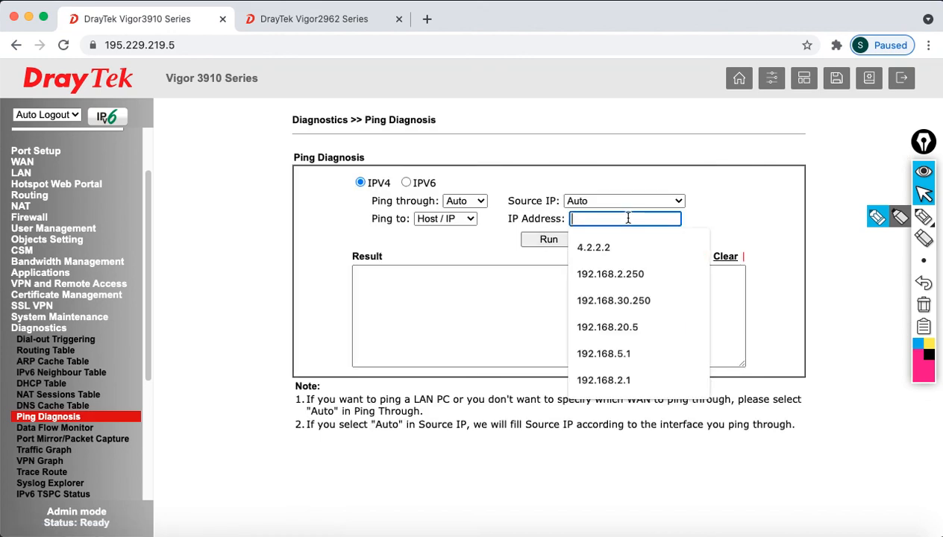
{"action": "type", "text": "192.168"}
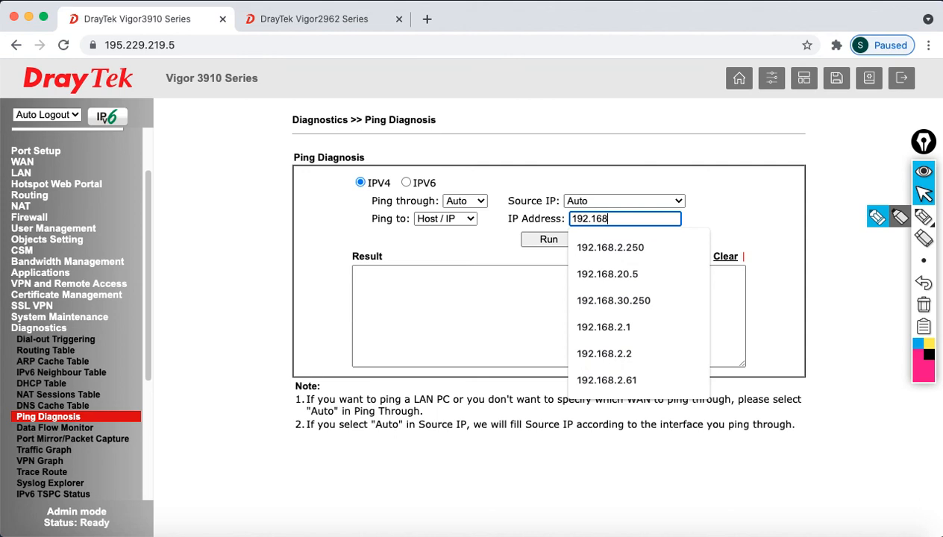
{"action": "type", "text": ".30.1"}
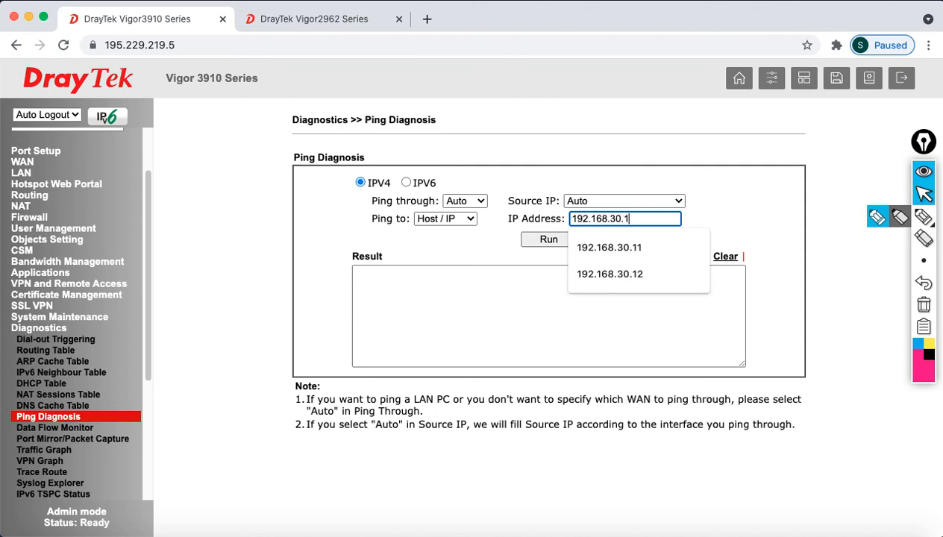
{"action": "left_click", "coordinate": [698, 197]}
{"action": "left_click", "coordinate": [552, 238]}
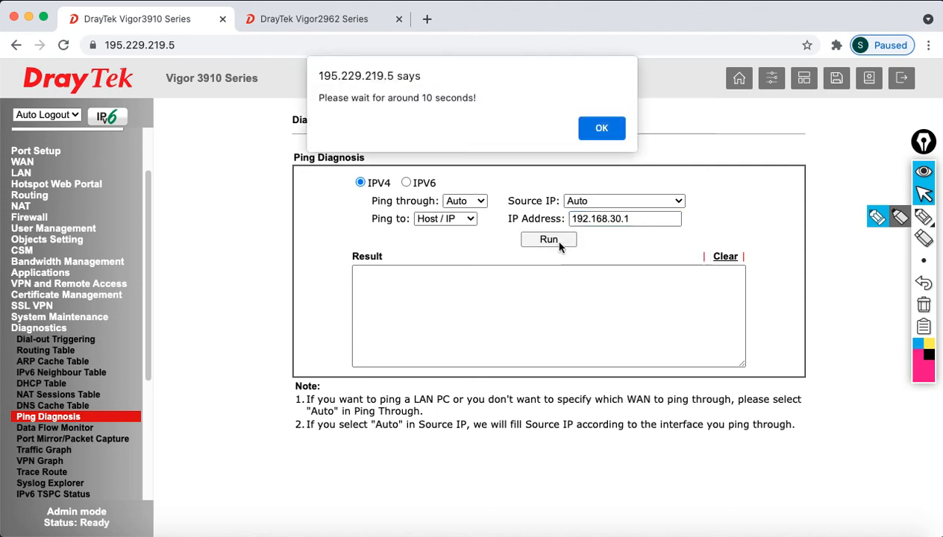
{"action": "left_click", "coordinate": [599, 129]}
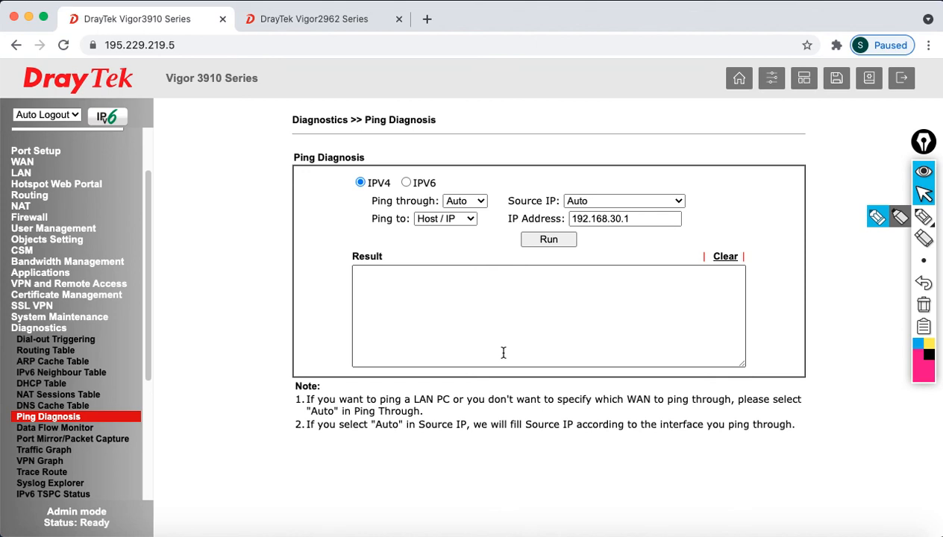
{"action": "left_click_drag", "start_coordinate": [654, 340], "coordinate": [343, 268]}
{"action": "left_click", "coordinate": [534, 312]}
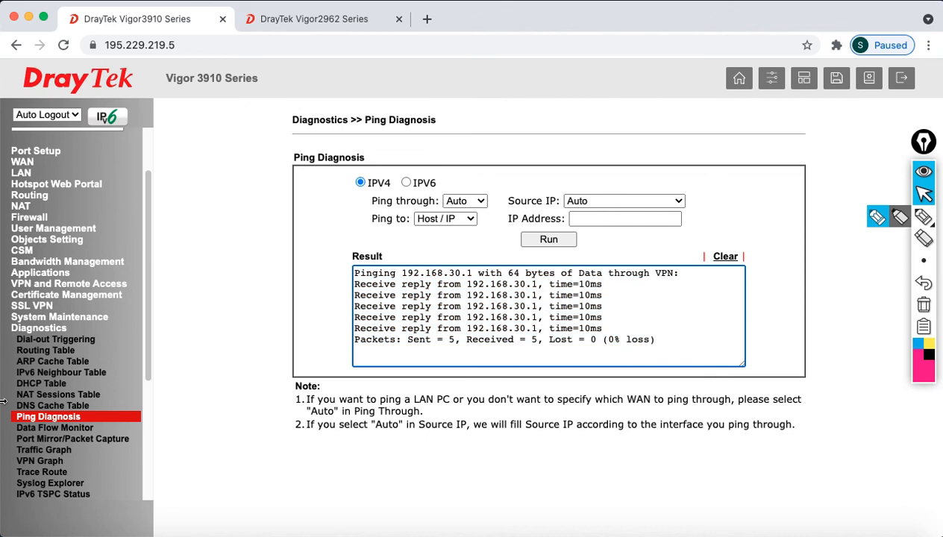
{"action": "left_click", "coordinate": [41, 350]}
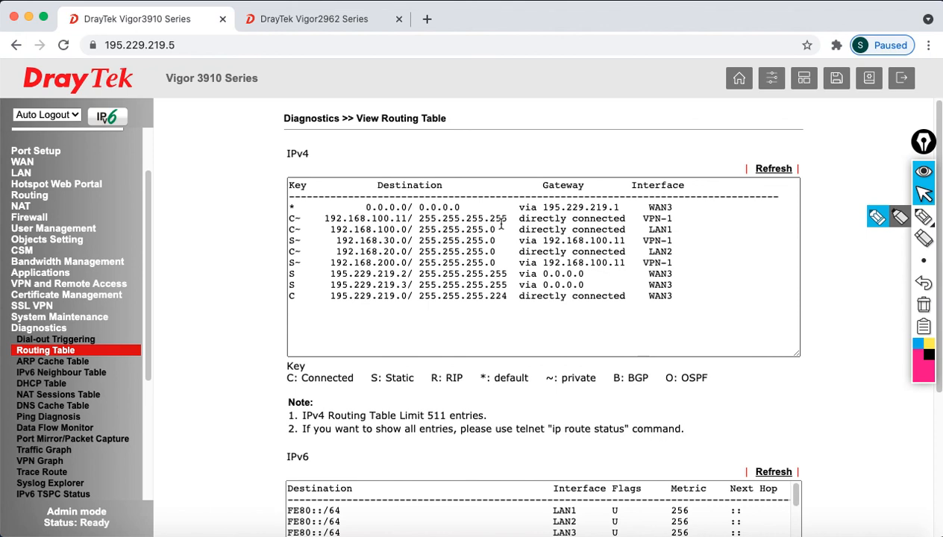
Highlight the VPN-1 routes for 192.168.100.11, 192.168.30.0 and 192.168.200.0 in the IPv4 routing table
{"action": "left_click", "coordinate": [288, 219]}
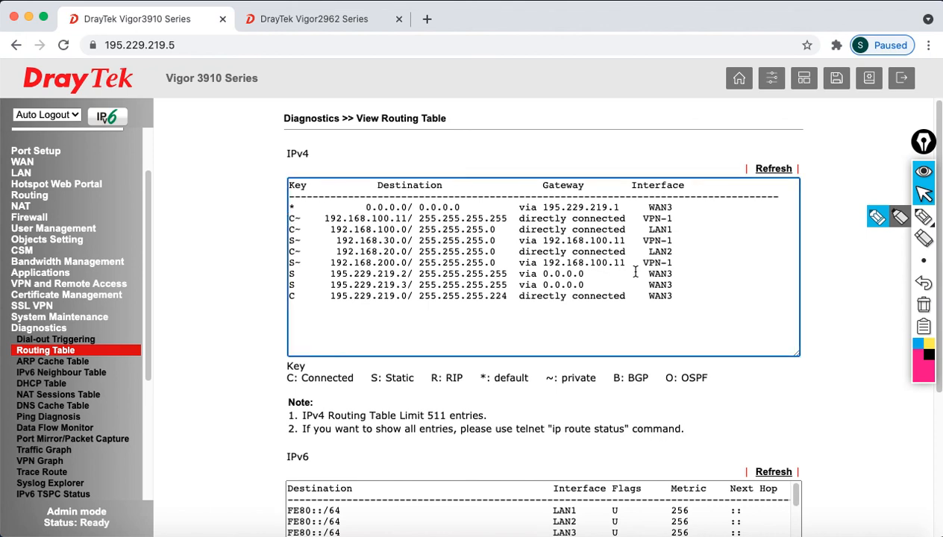
{"action": "left_click_drag", "start_coordinate": [673, 218], "coordinate": [321, 216]}
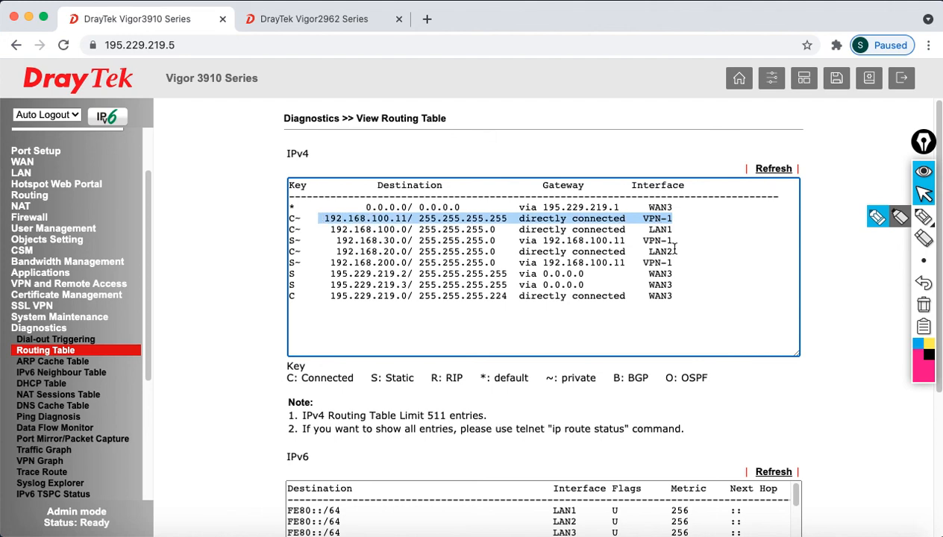
{"action": "left_click_drag", "start_coordinate": [671, 241], "coordinate": [337, 241]}
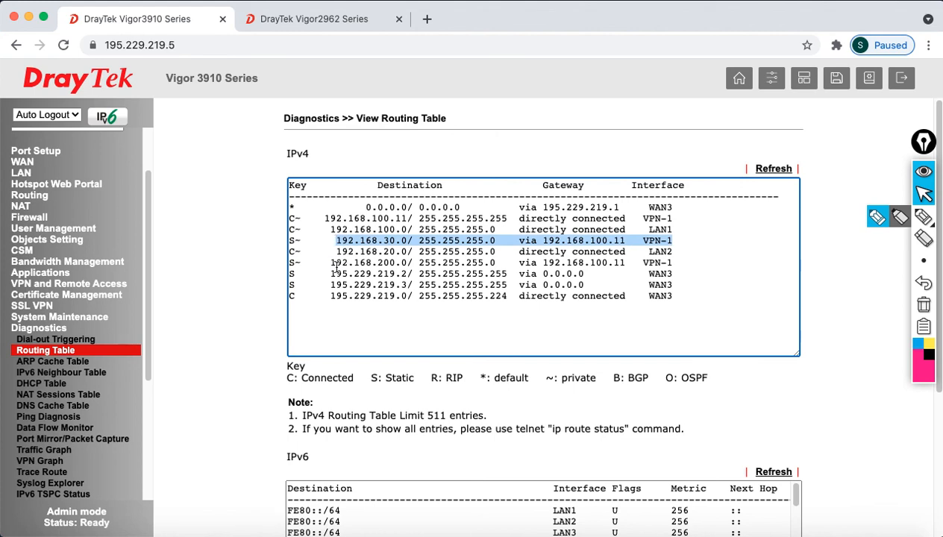
{"action": "left_click_drag", "start_coordinate": [288, 240], "coordinate": [671, 241]}
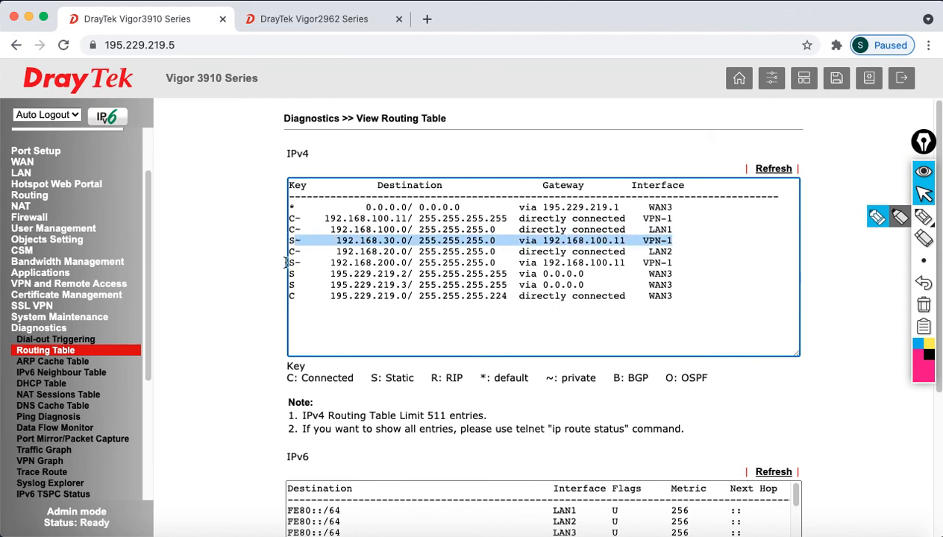
{"action": "left_click_drag", "start_coordinate": [285, 263], "coordinate": [669, 263]}
{"action": "left_click_drag", "start_coordinate": [361, 242], "coordinate": [687, 240]}
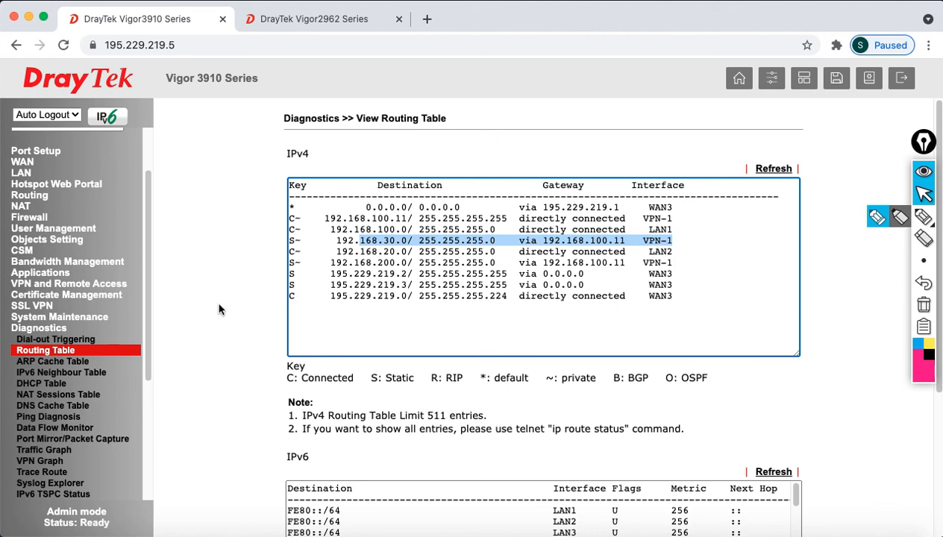
Log out of both the Vigor3910 and Vigor2962 routers
{"action": "left_click", "coordinate": [901, 77]}
{"action": "left_click", "coordinate": [299, 18]}
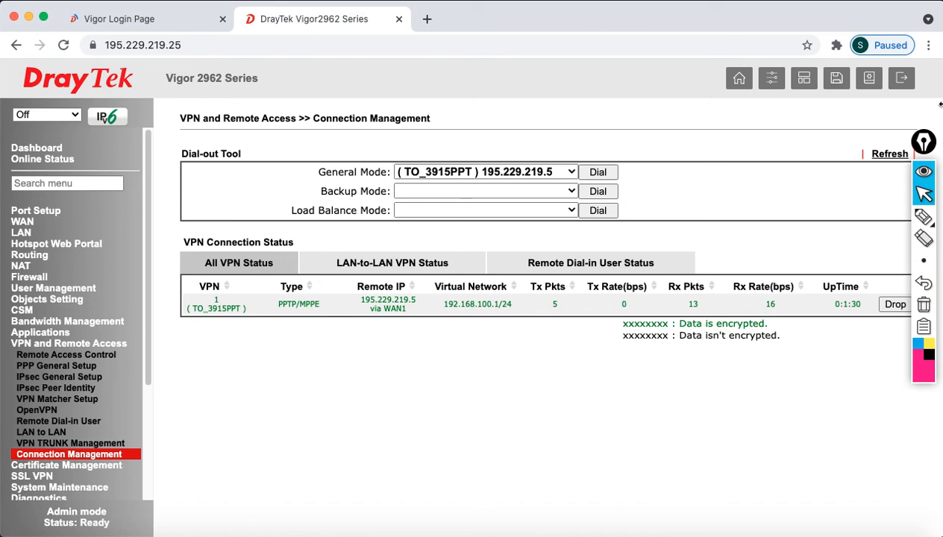
{"action": "left_click", "coordinate": [901, 79]}
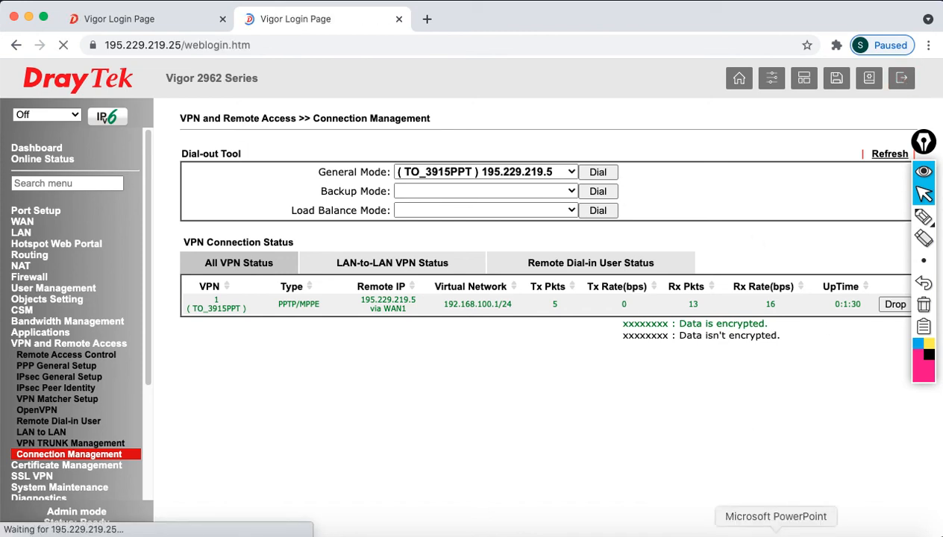
Present slide 52, 'Thank you for watching', full screen in PowerPoint
{"action": "left_click", "coordinate": [778, 531]}
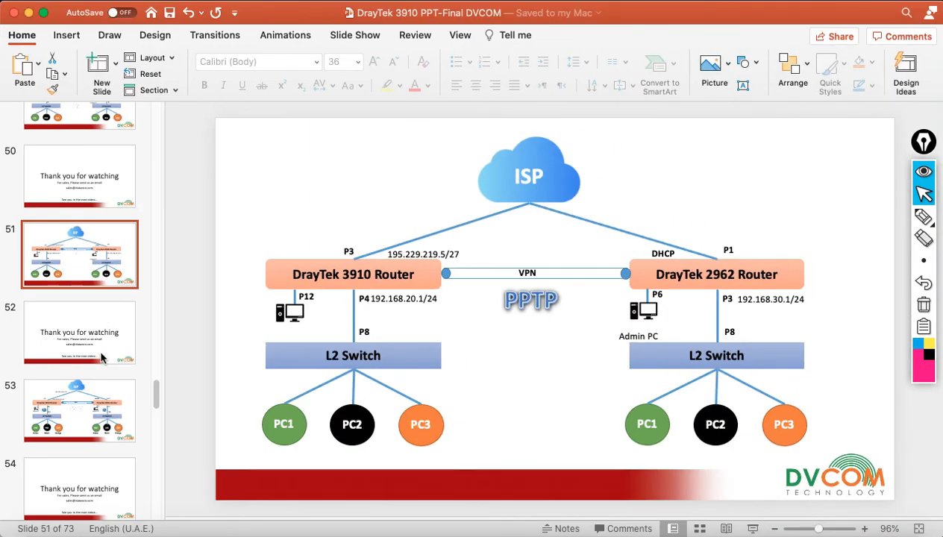
{"action": "left_click", "coordinate": [97, 343]}
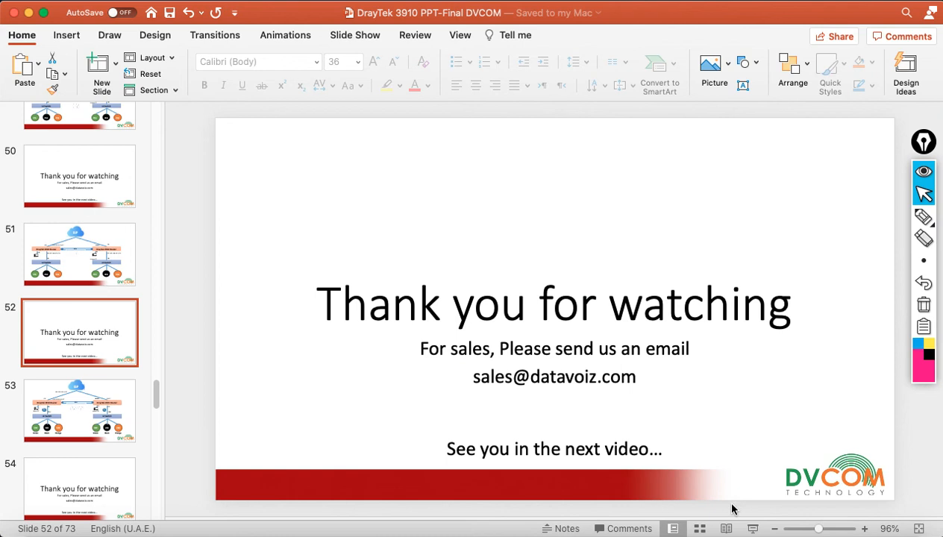
{"action": "left_click", "coordinate": [750, 529]}
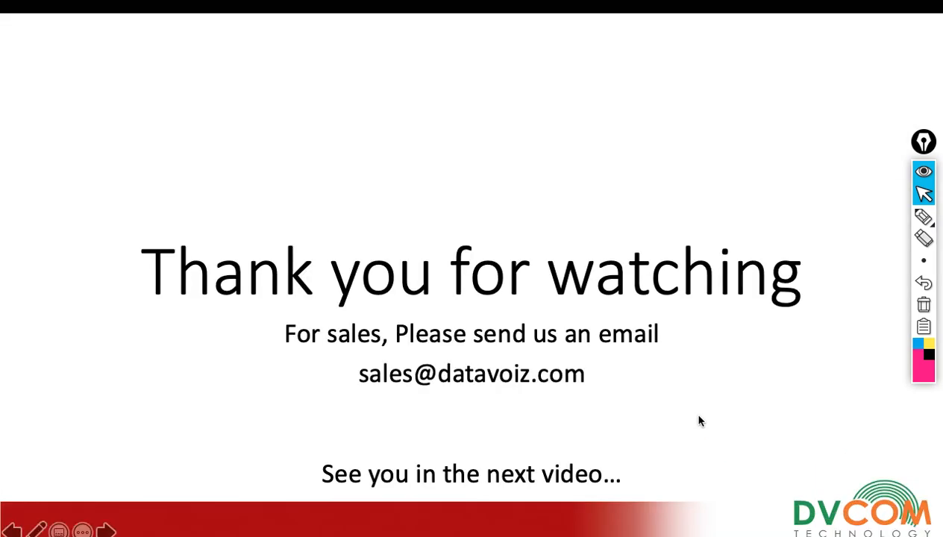